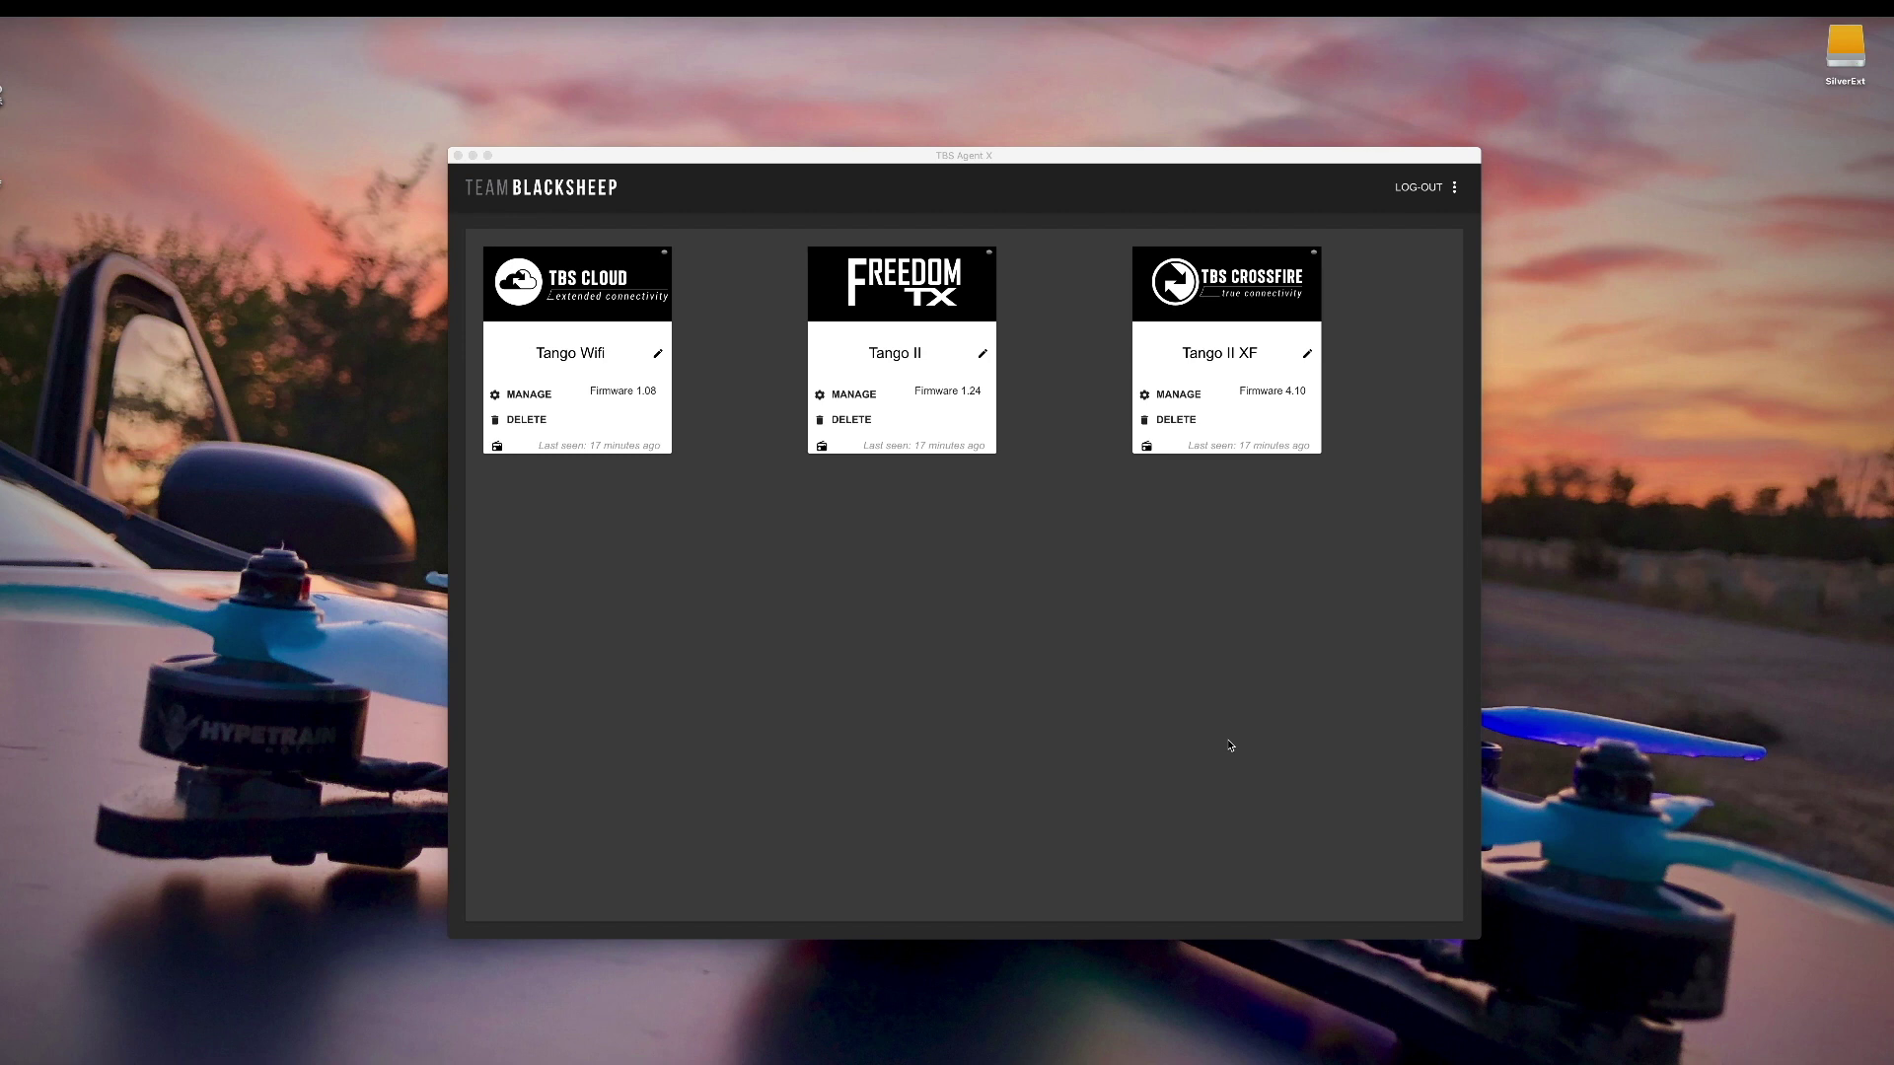
Bring TBS Agent X to the front, visit its settings, and return to the device list
click(1074, 155)
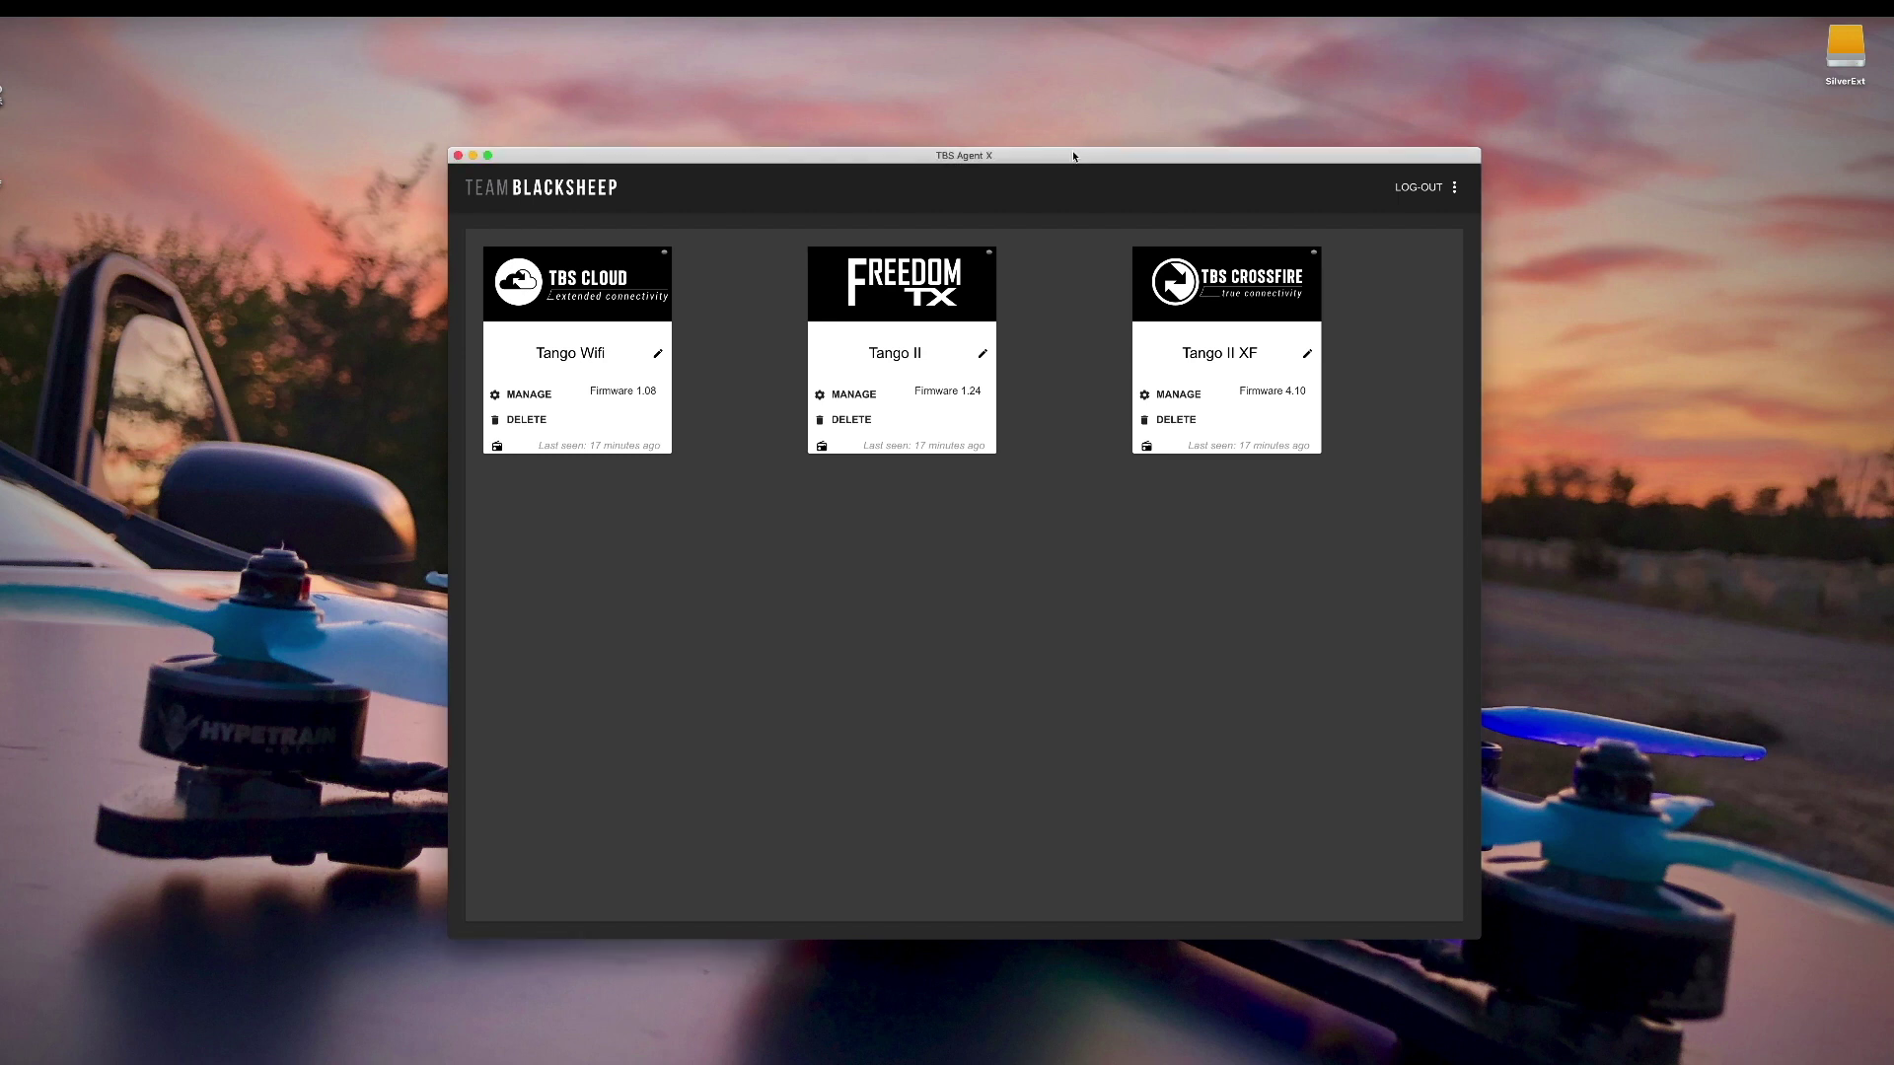
click(1453, 190)
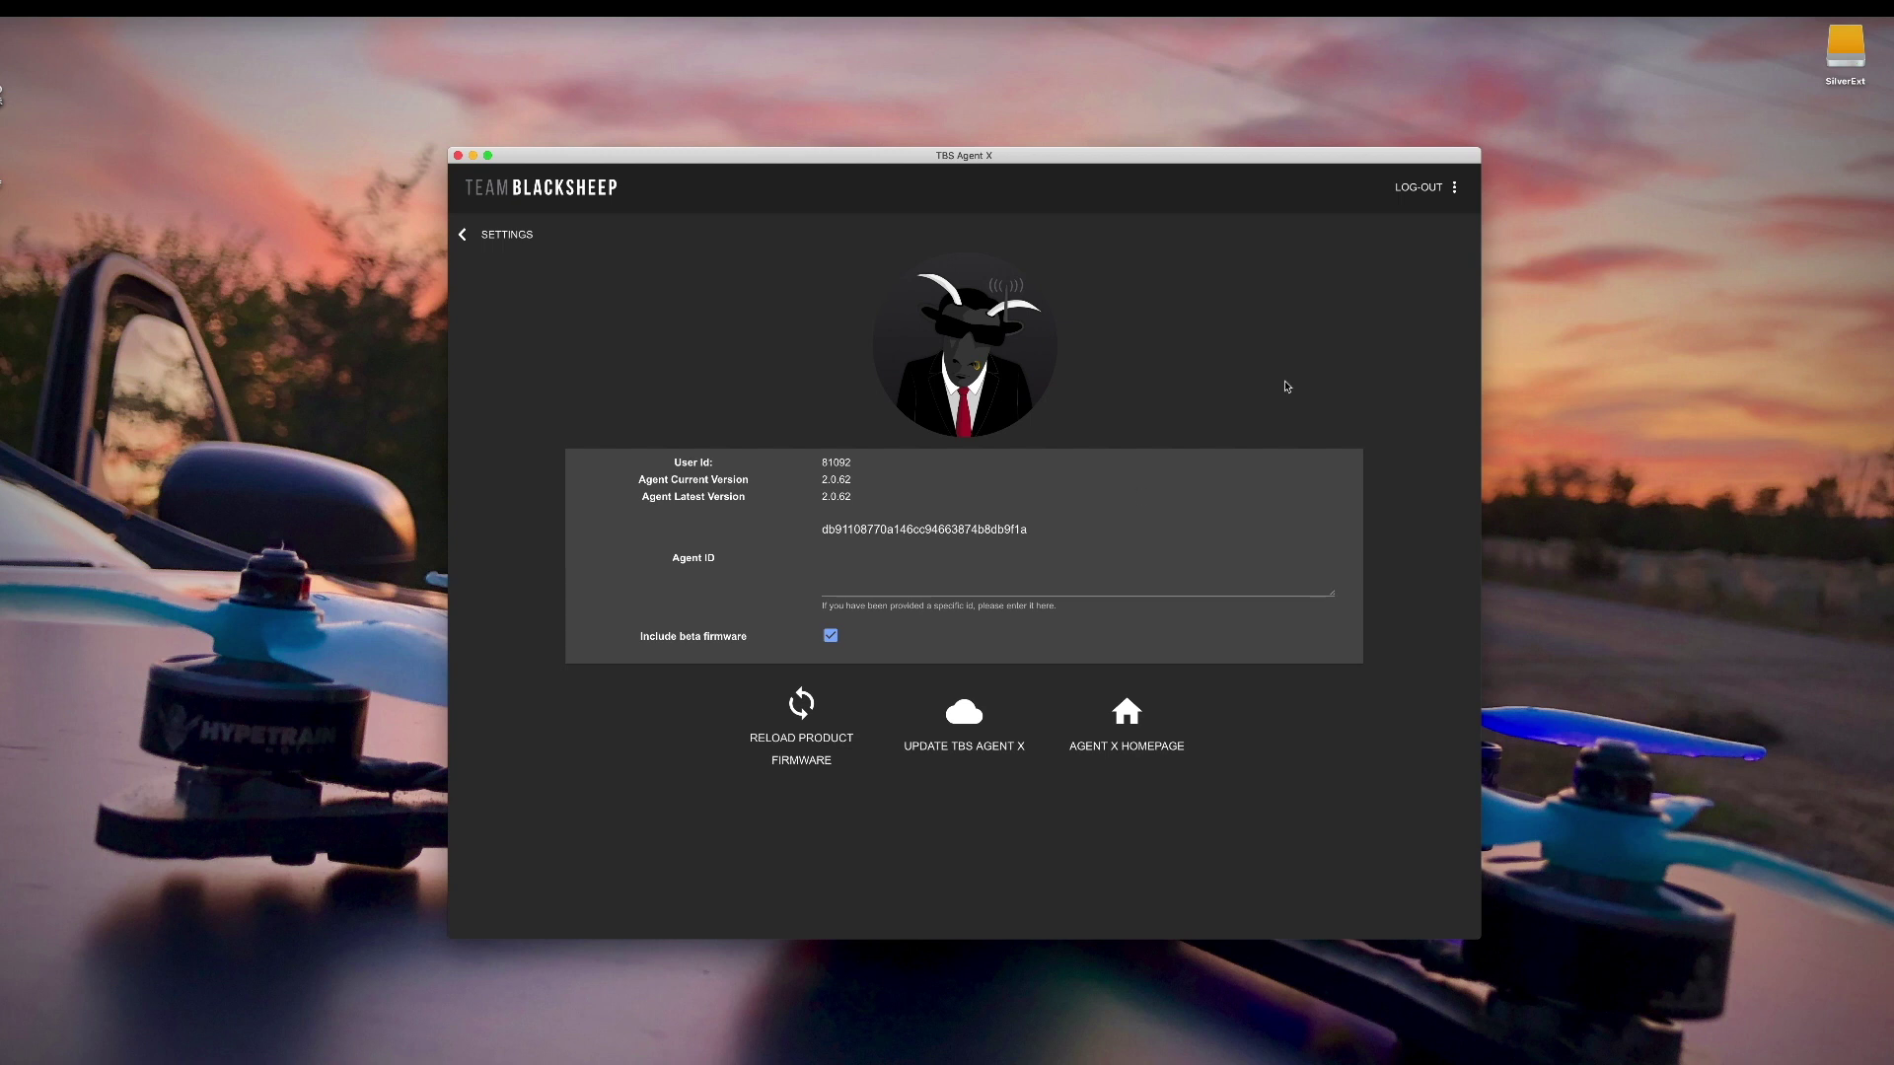
click(465, 236)
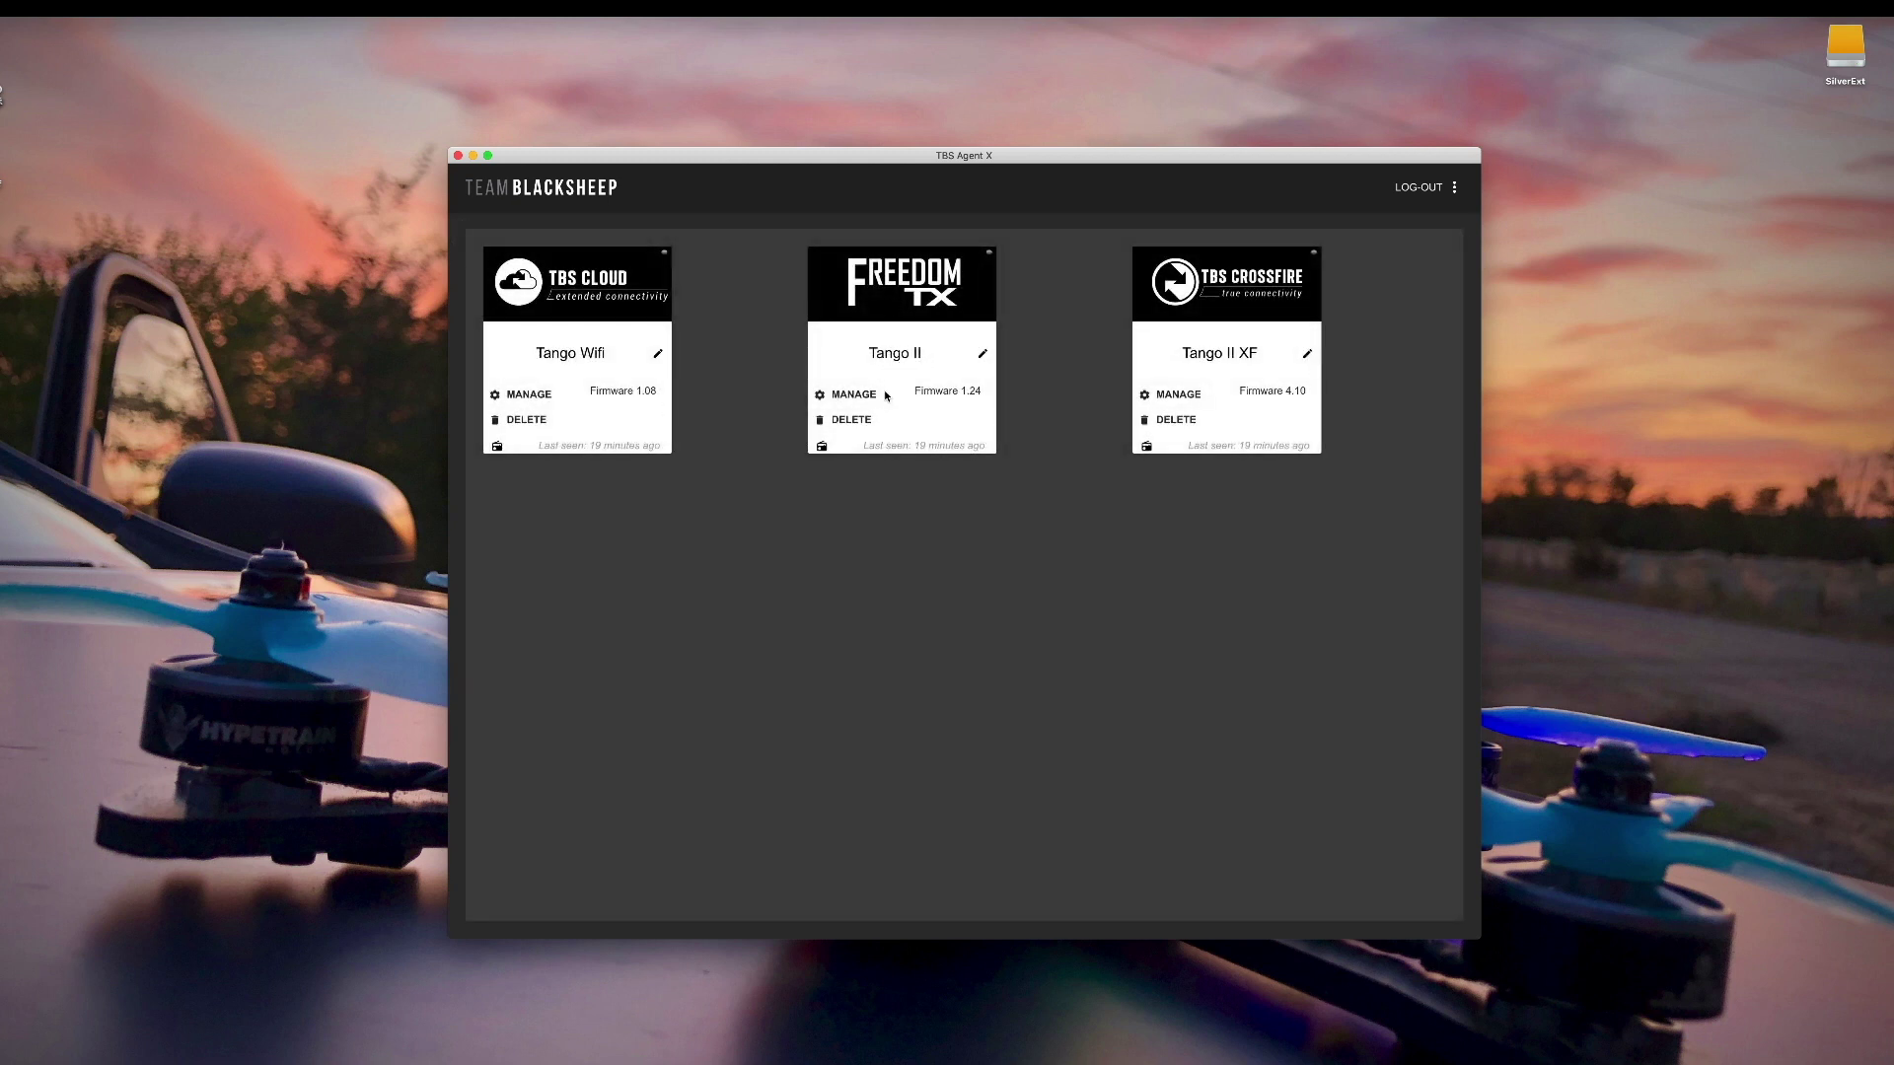
Open the Tango II firmware list and view the FreedomTX 1.24 release note
click(866, 395)
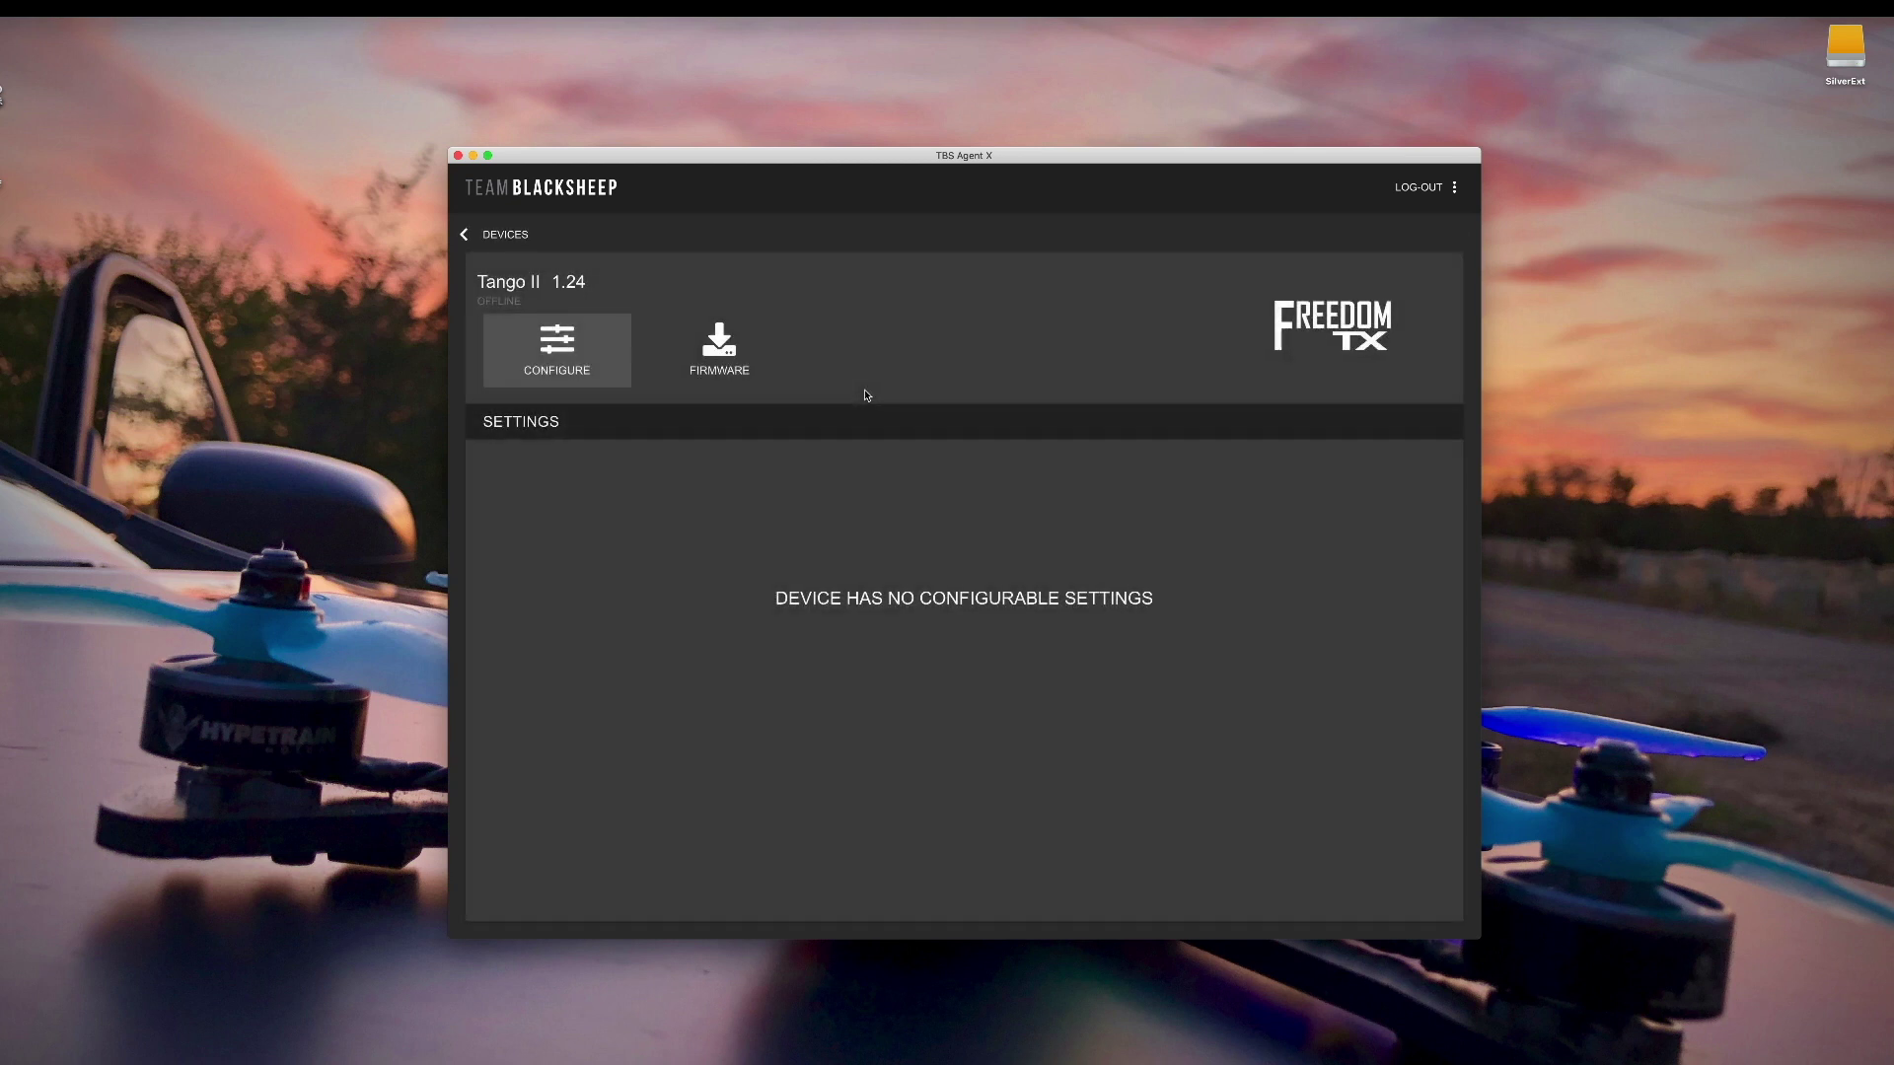
click(723, 362)
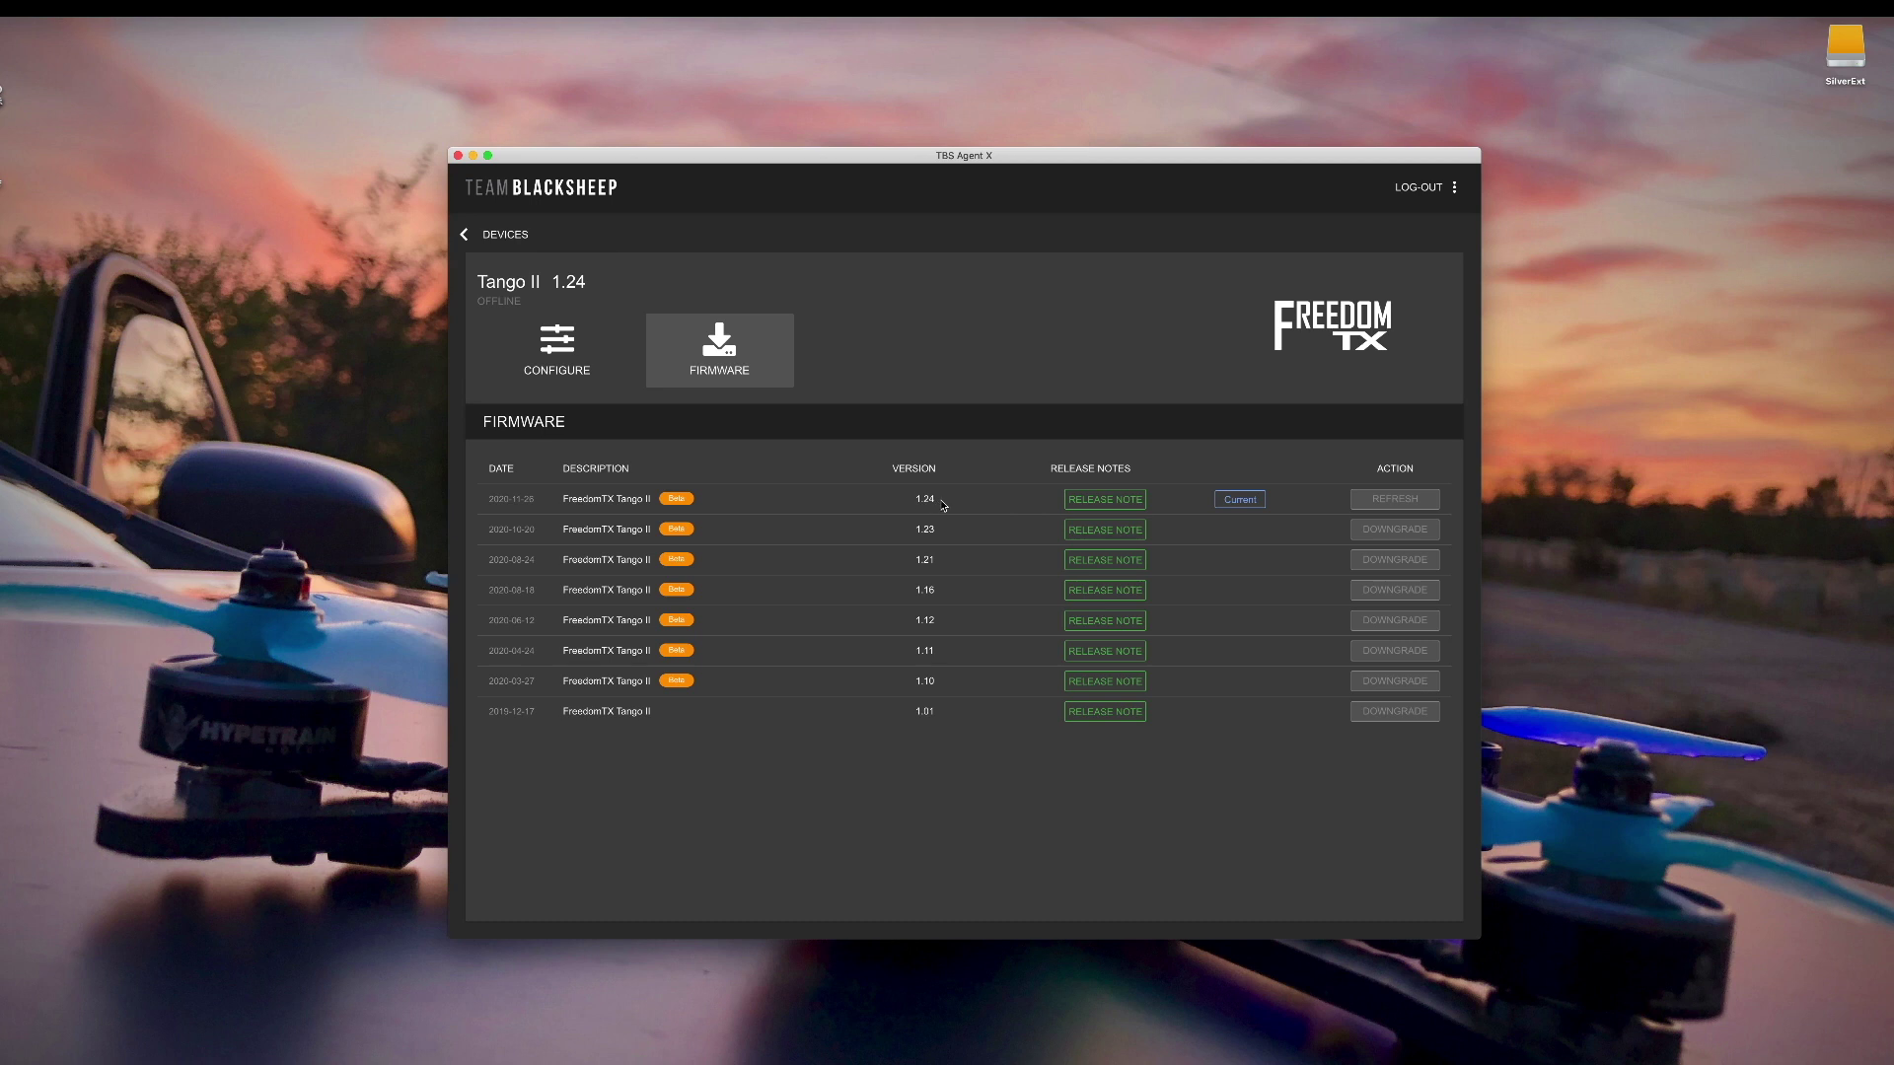
click(1097, 505)
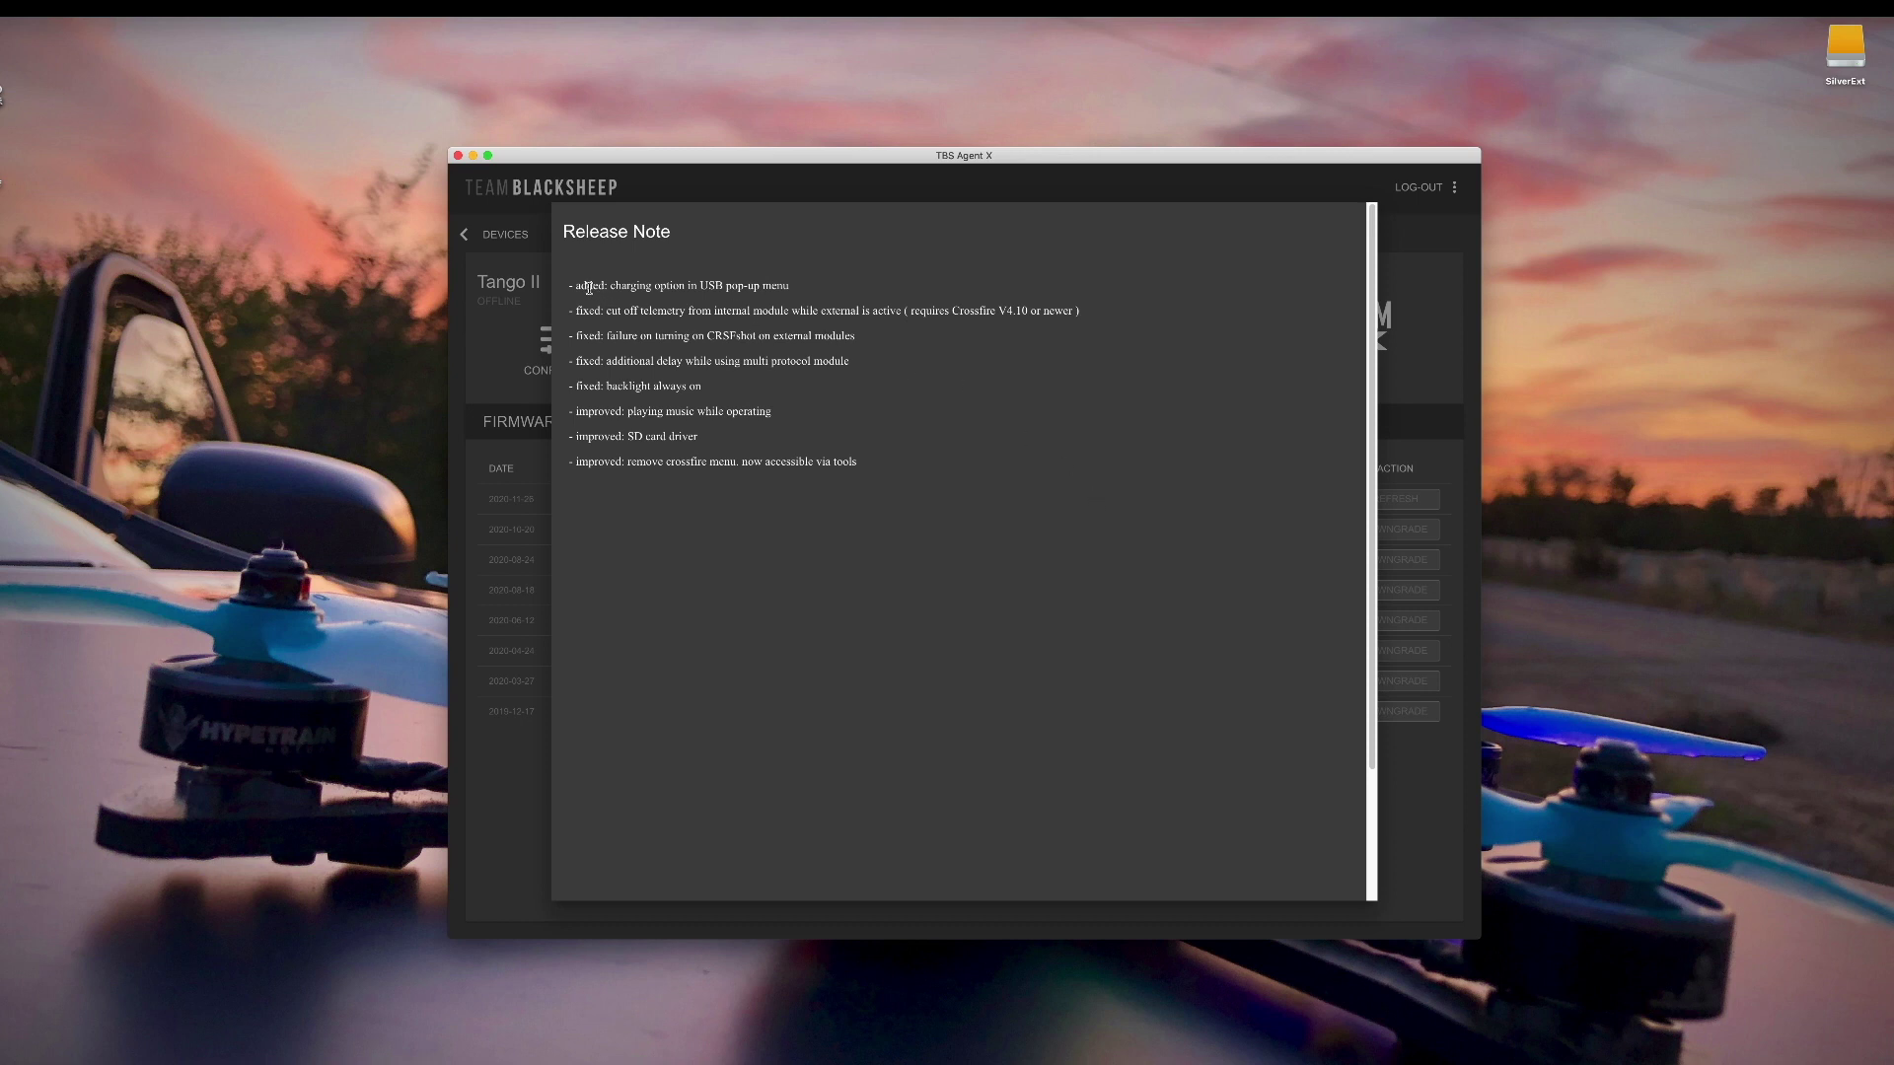
drag(577, 288, 839, 291)
click(839, 291)
Close the release note and show the Tango II XF firmware versions, with Crossfire 4.10 current
click(848, 195)
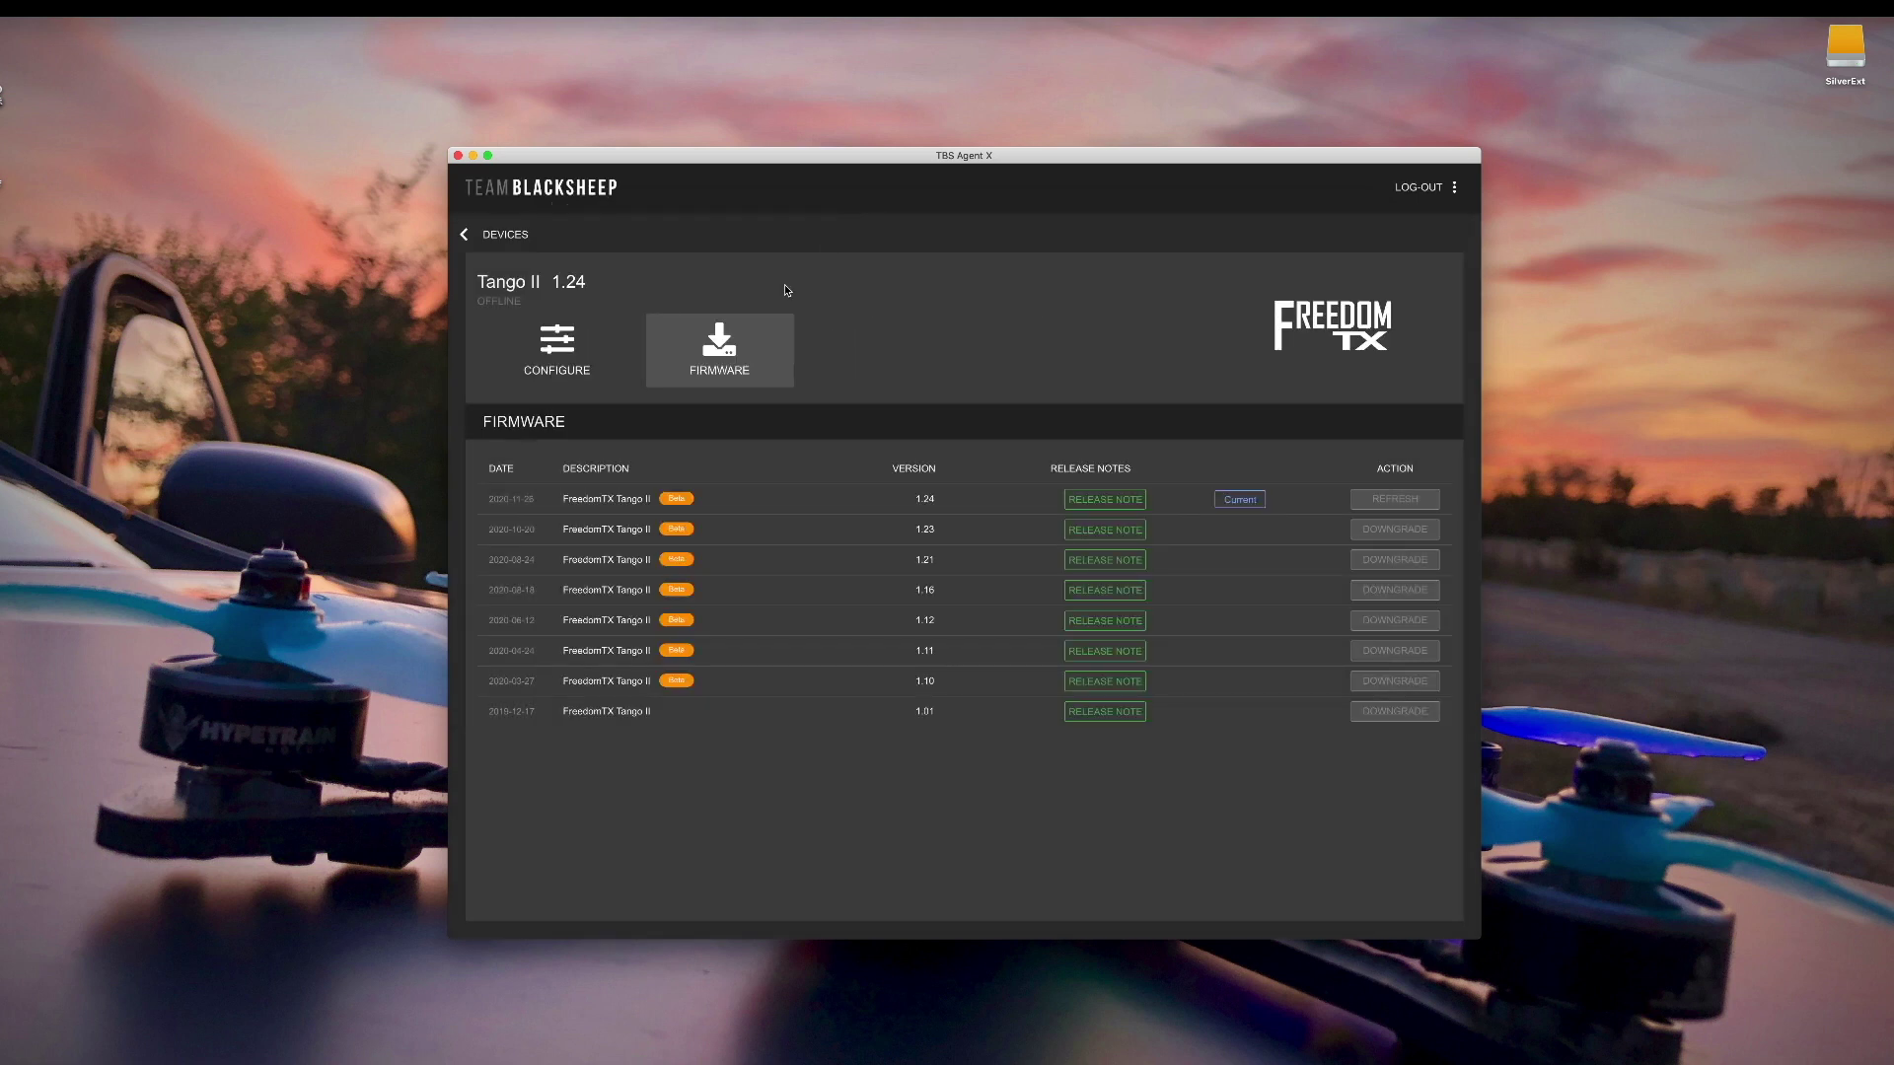
click(466, 235)
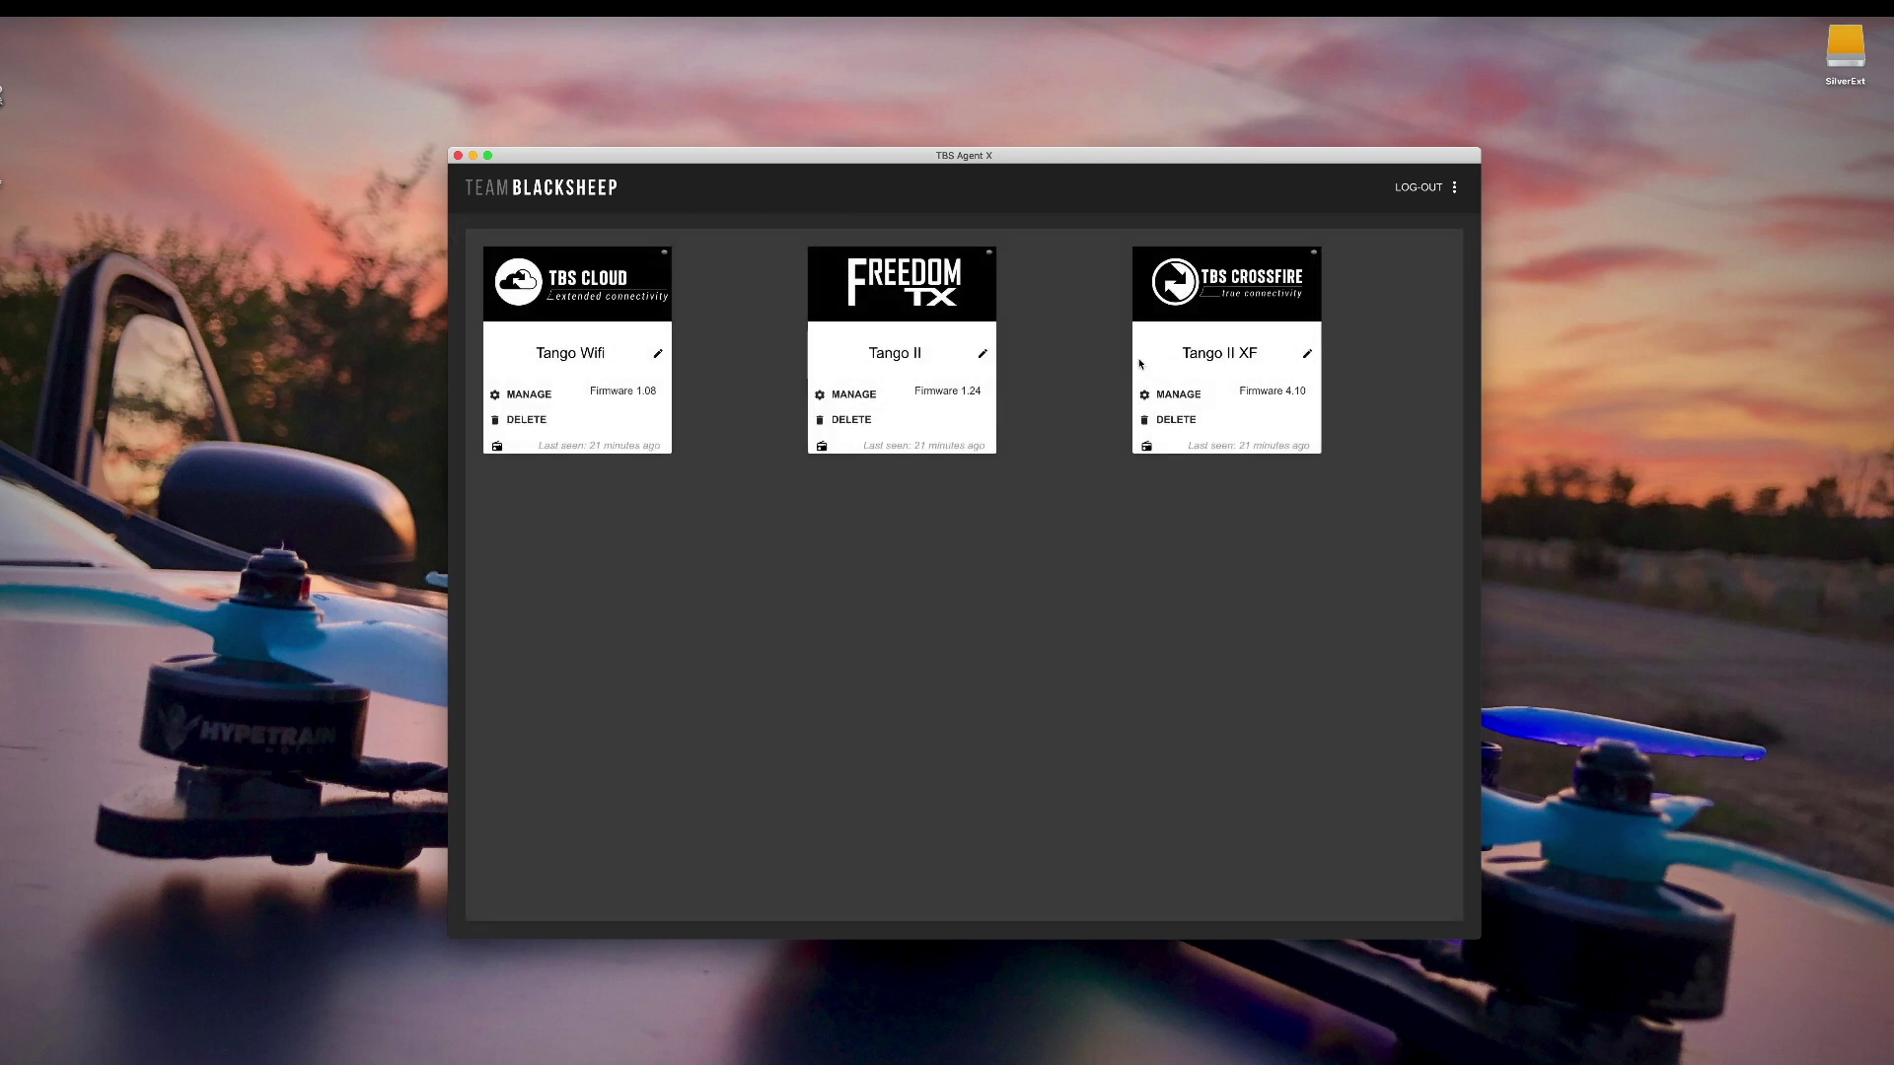
click(1197, 395)
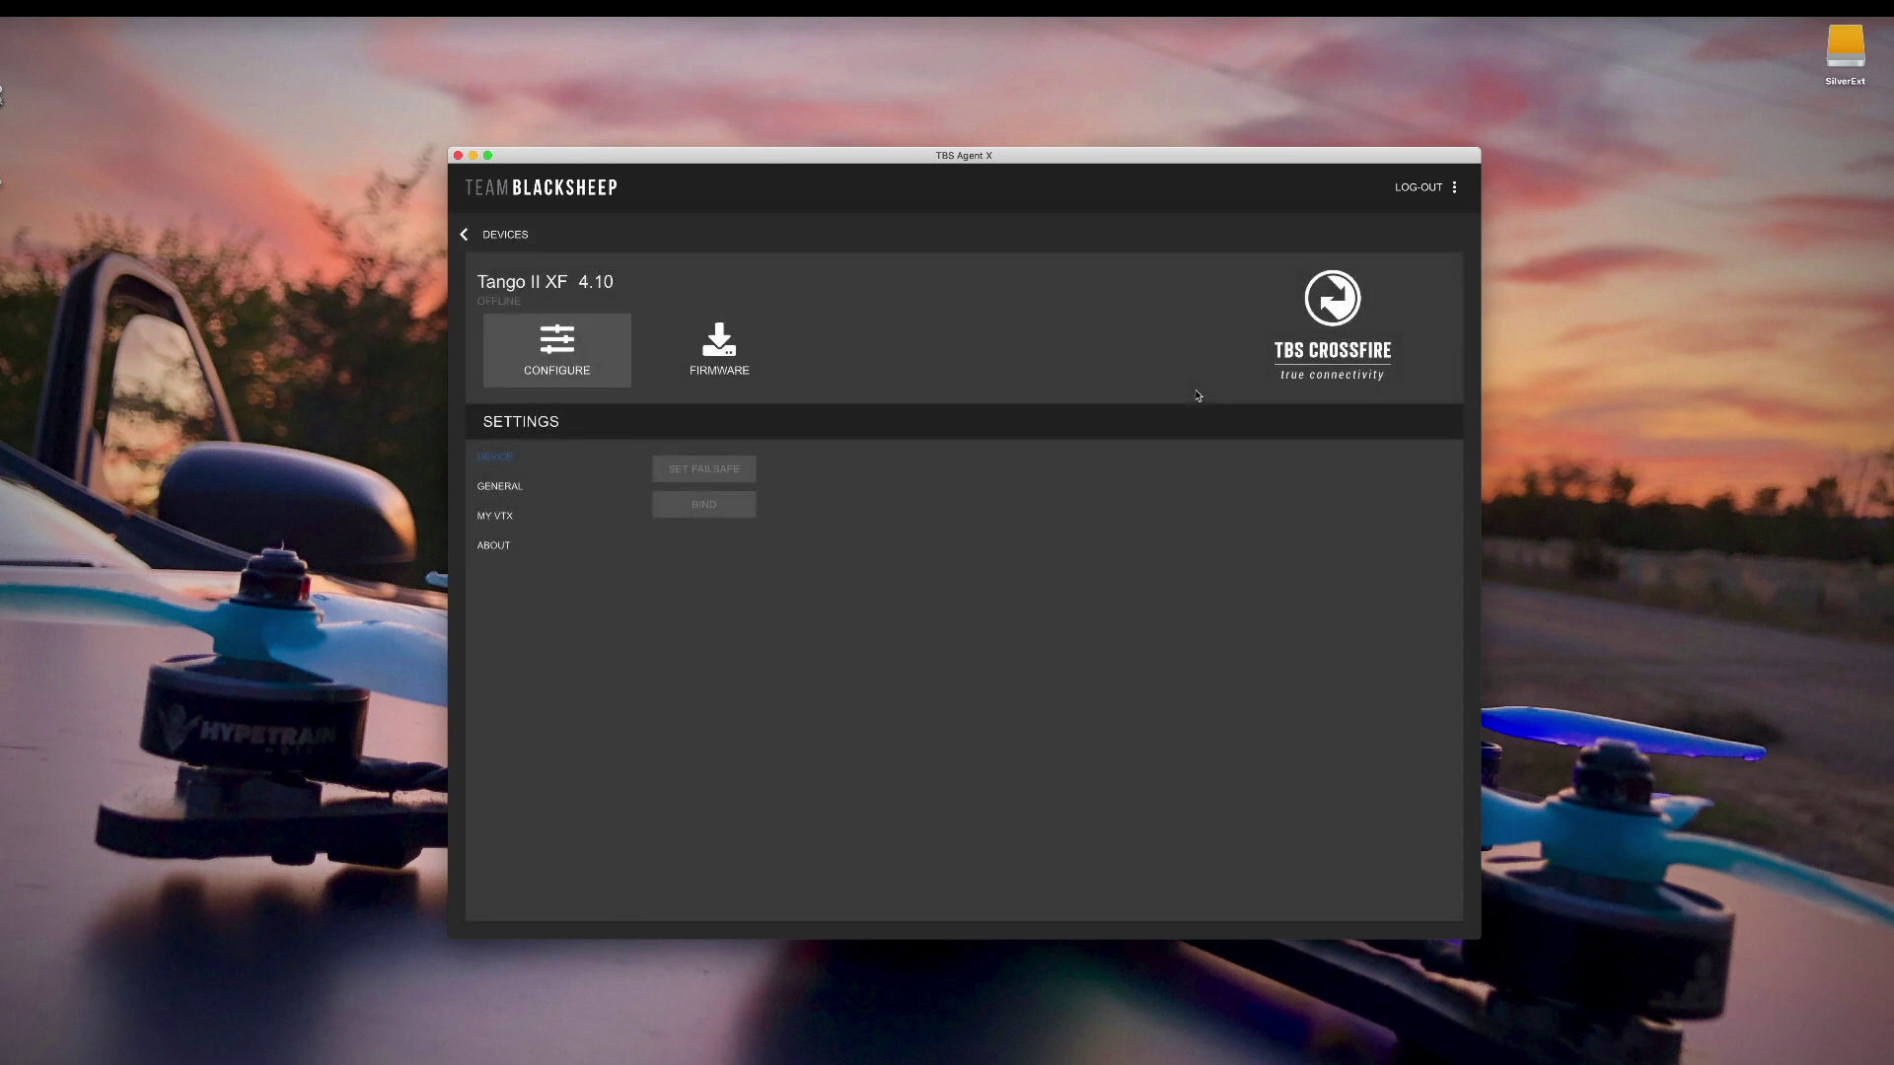
click(746, 358)
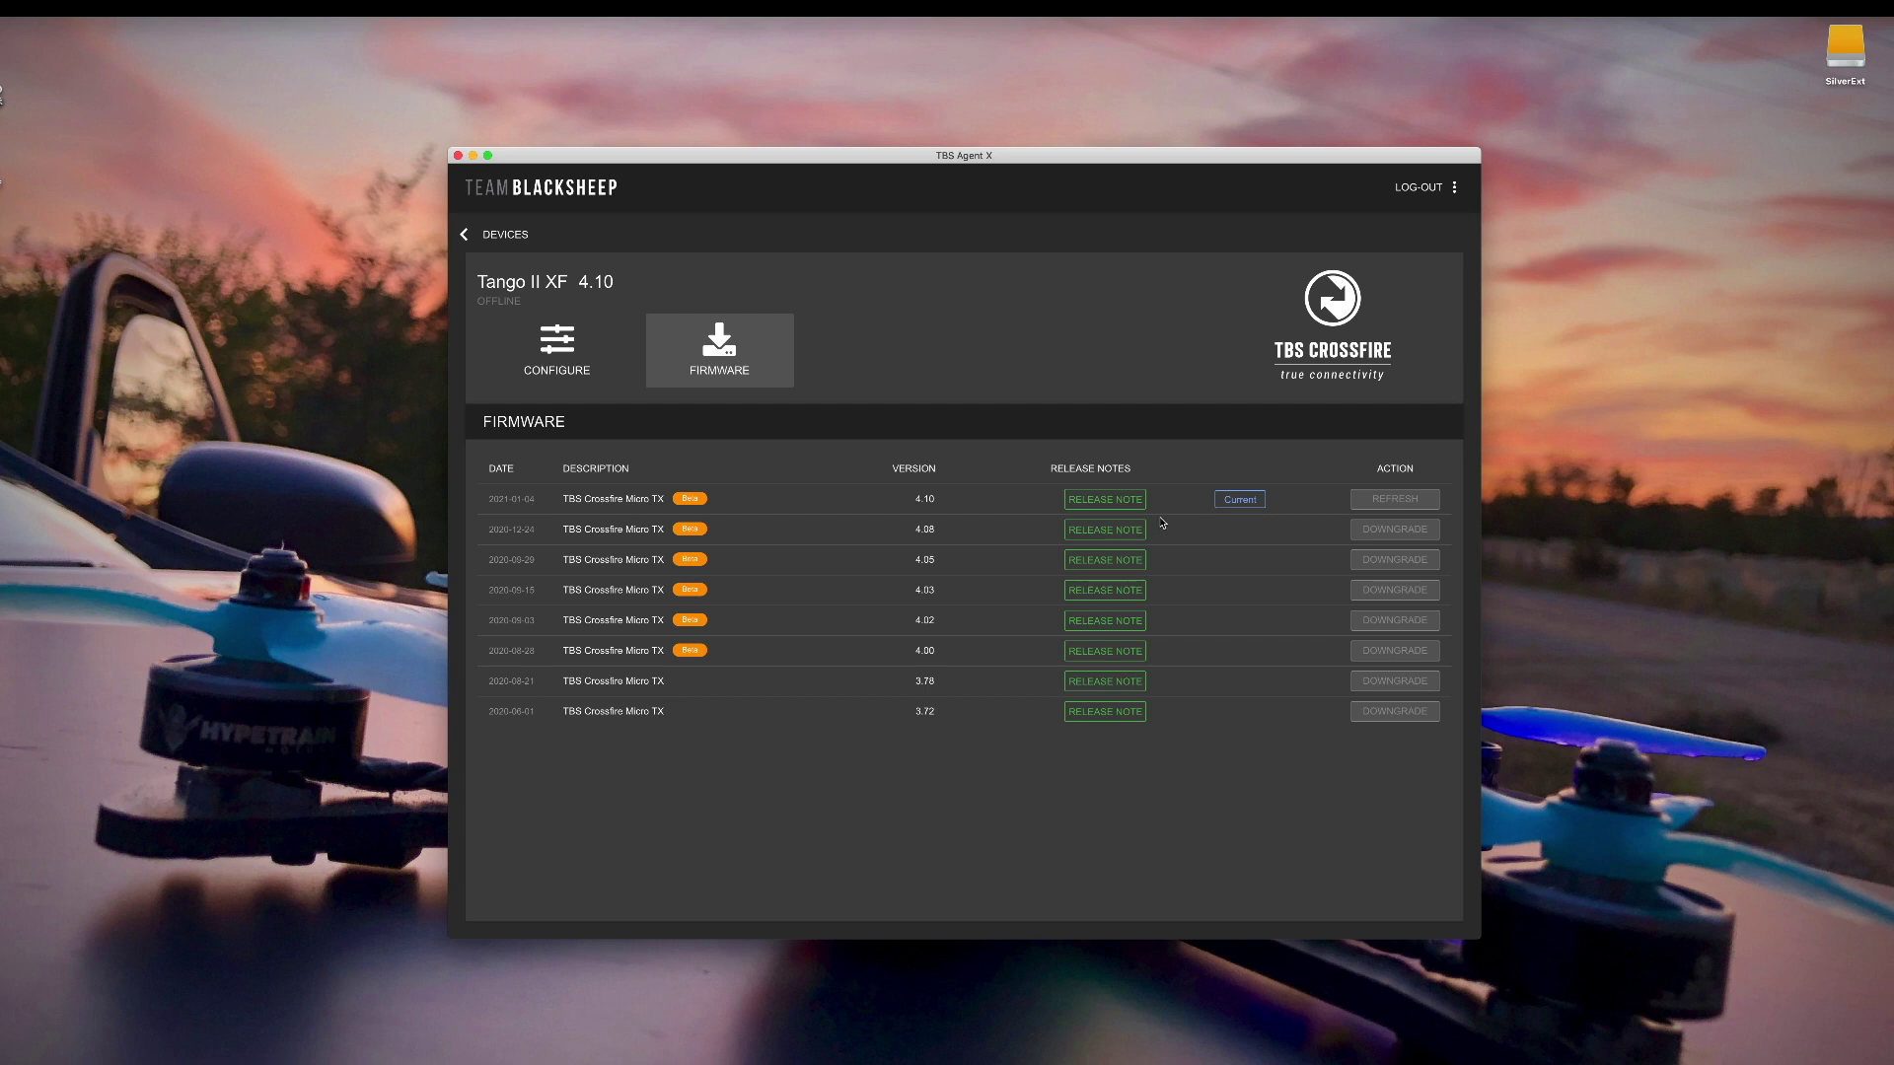
Read the Crossfire 4.10 release note, highlighting the FLARM library and glidernet fix entries
click(1131, 501)
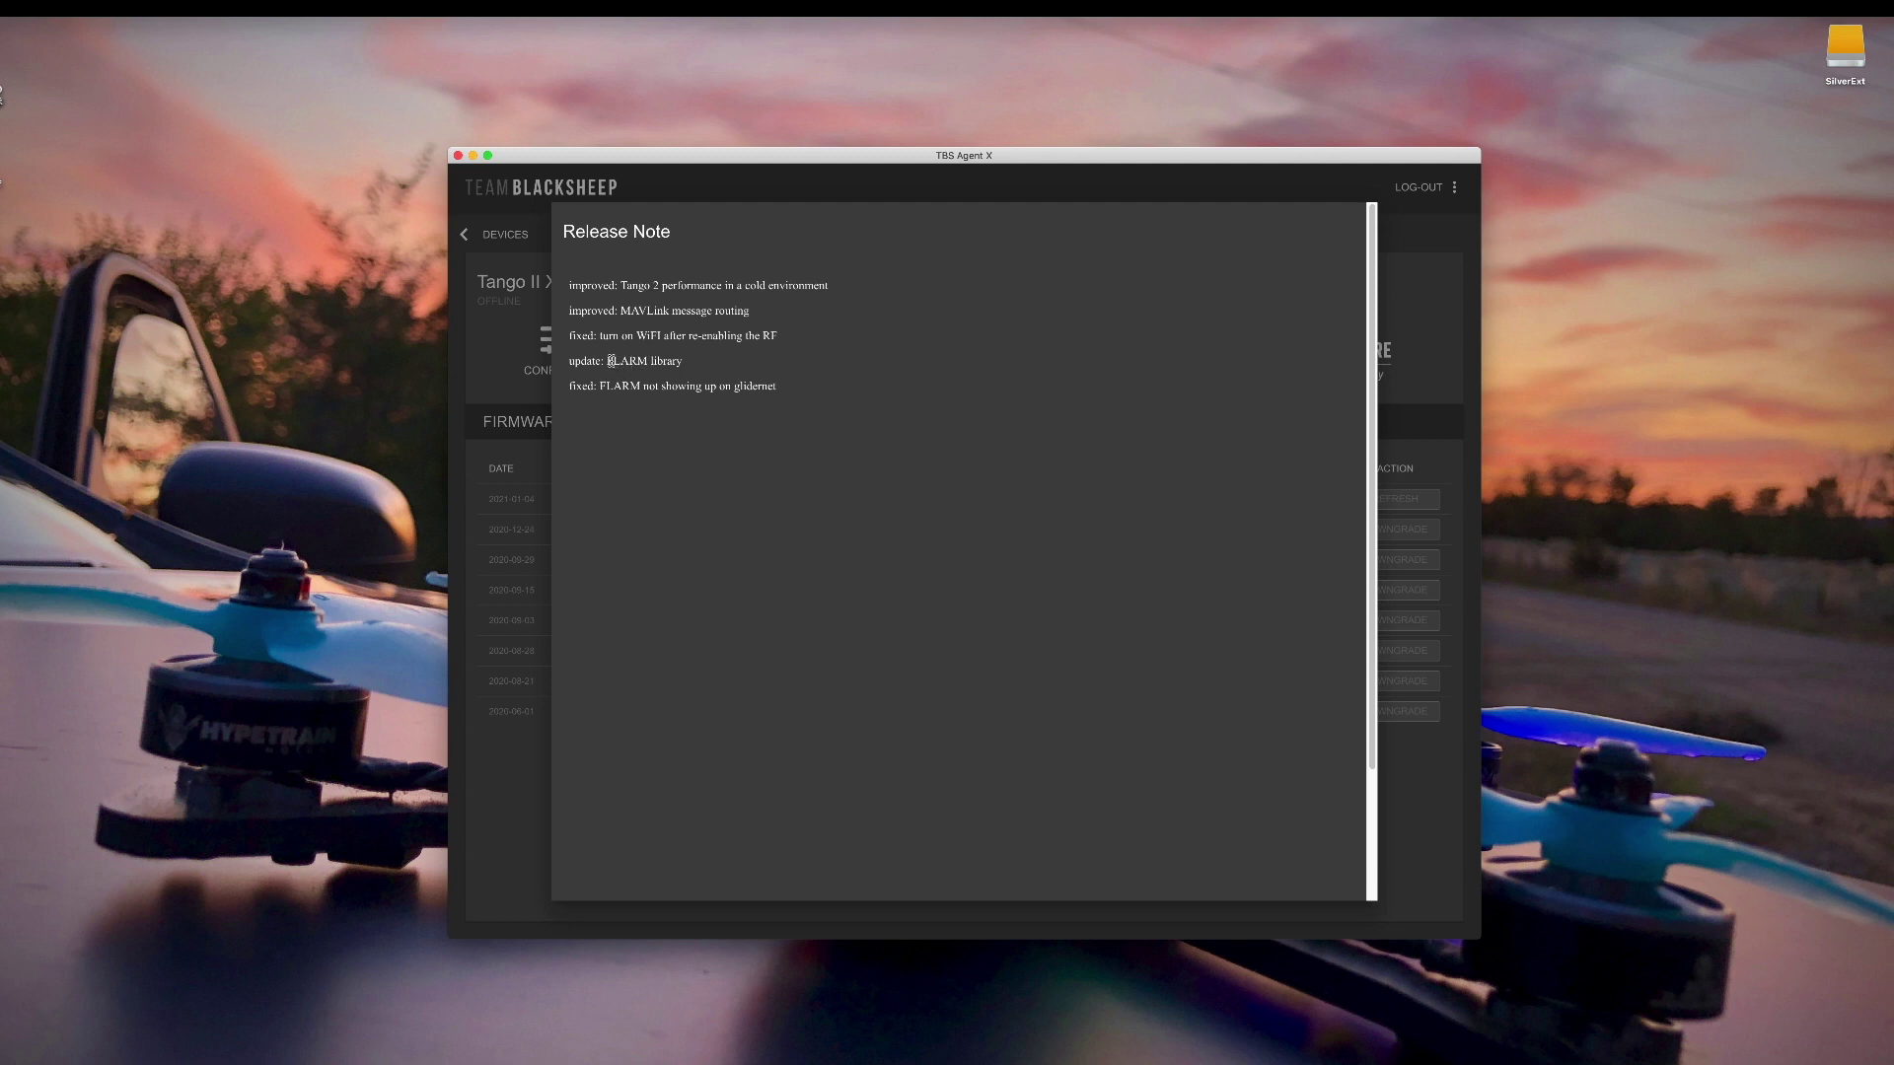
drag(605, 361, 730, 365)
click(728, 384)
drag(613, 388, 858, 407)
click(925, 414)
Close the release note and return to the Tango II firmware list
click(990, 201)
click(498, 234)
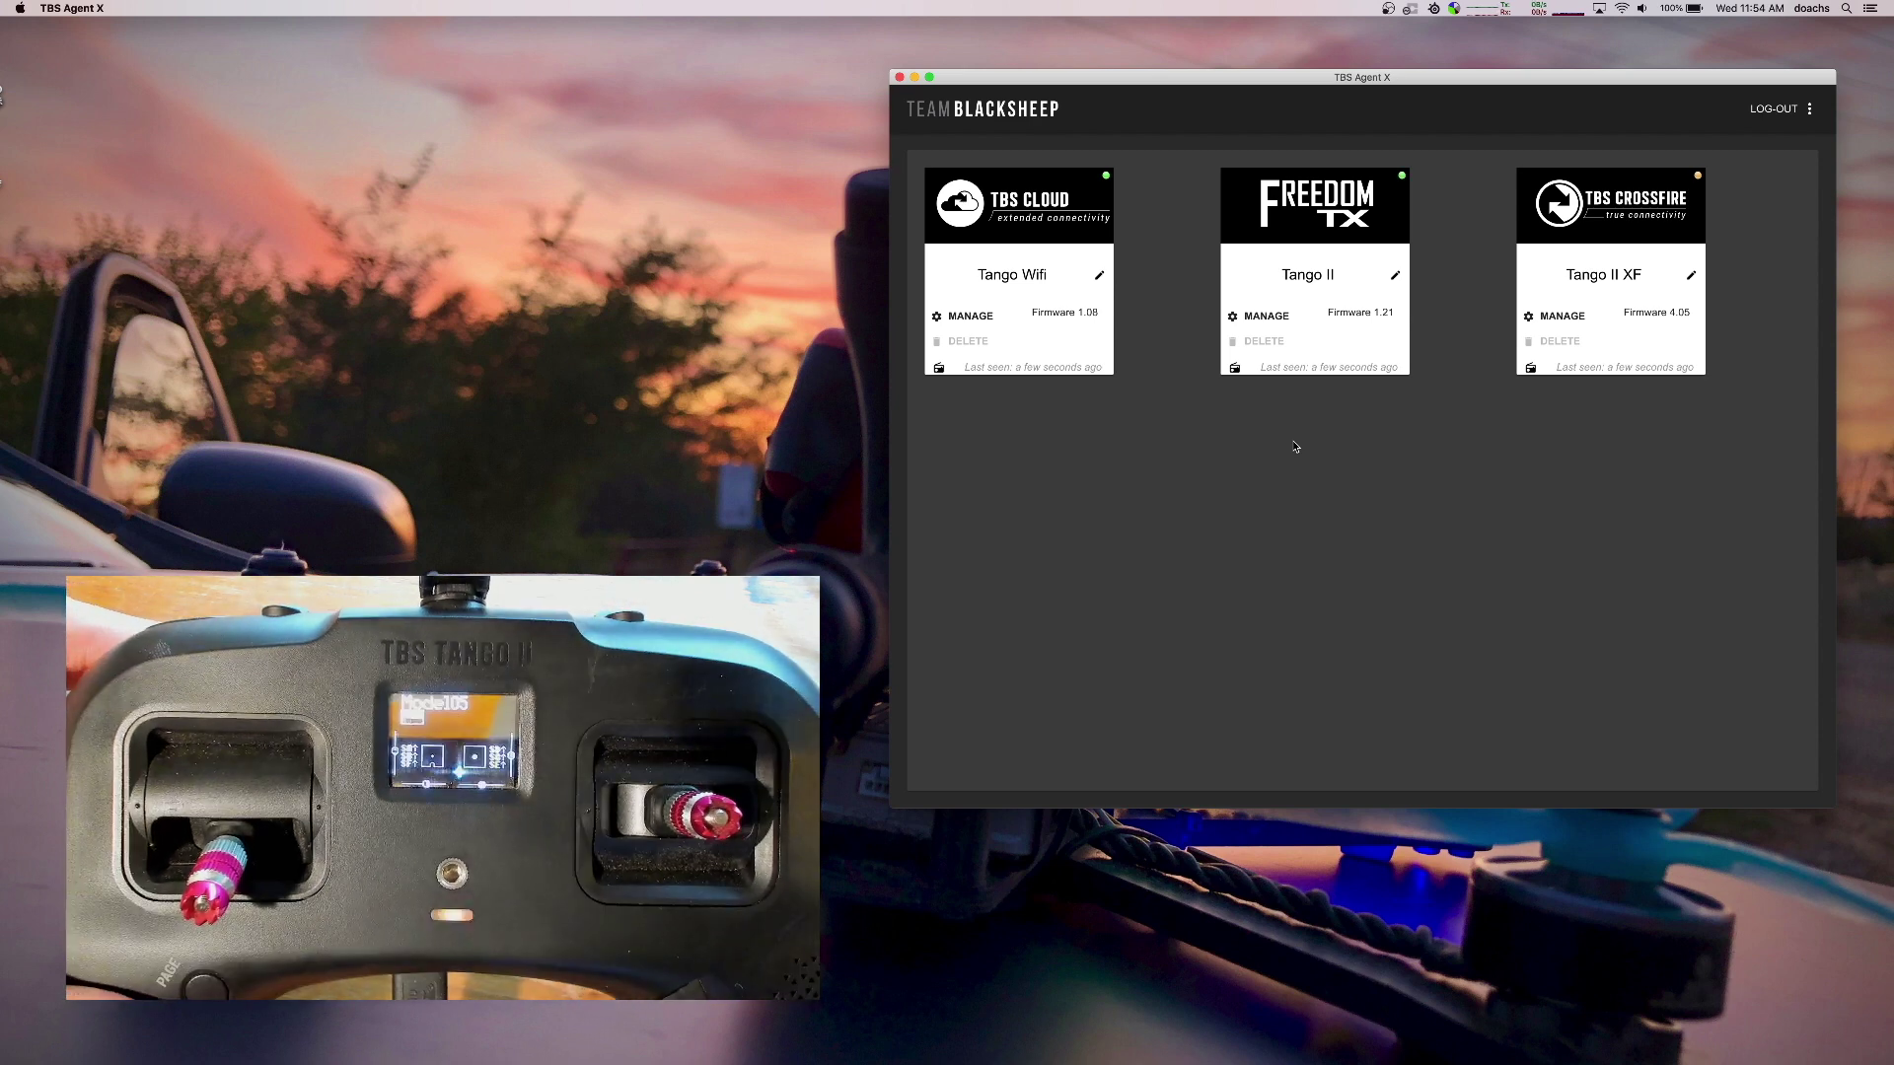
click(1264, 316)
click(1202, 294)
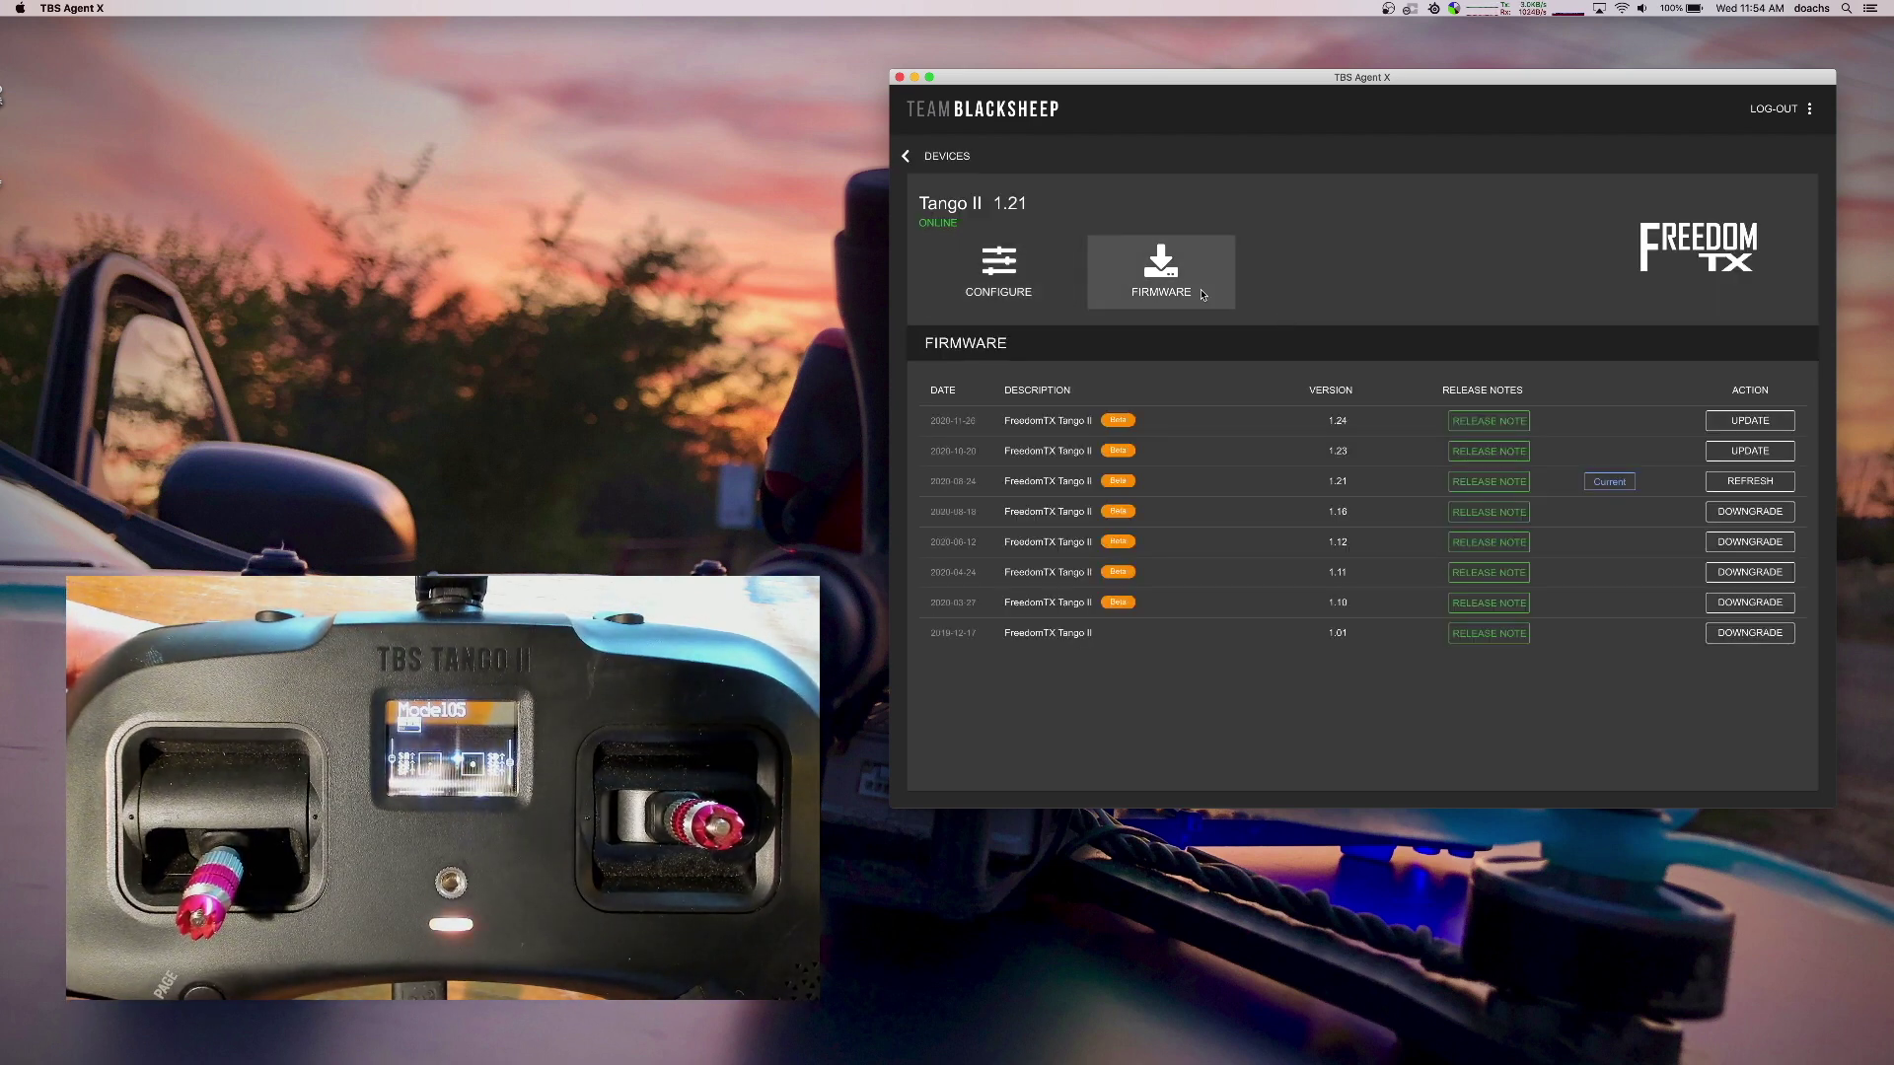
Flash FreedomTX 1.24 onto the Tango II, then return to the device list
click(1749, 420)
click(1362, 751)
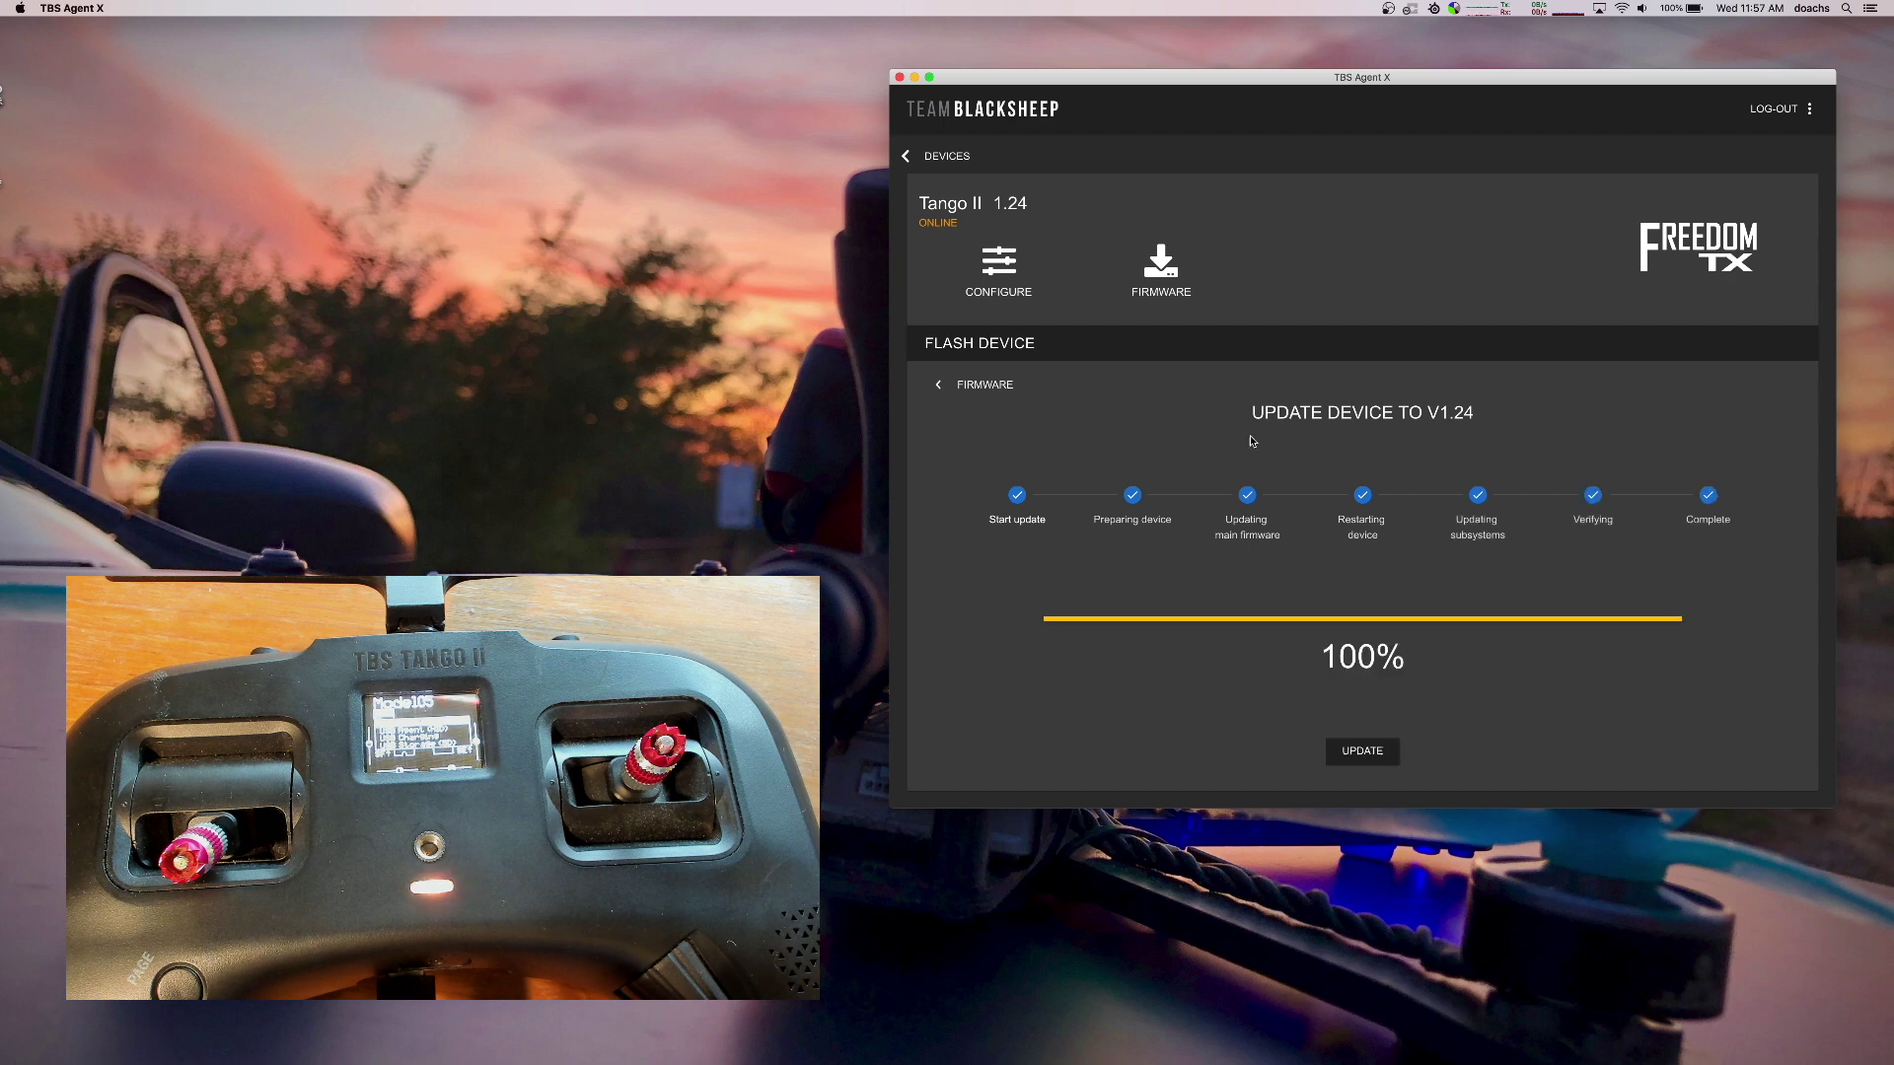
click(1185, 296)
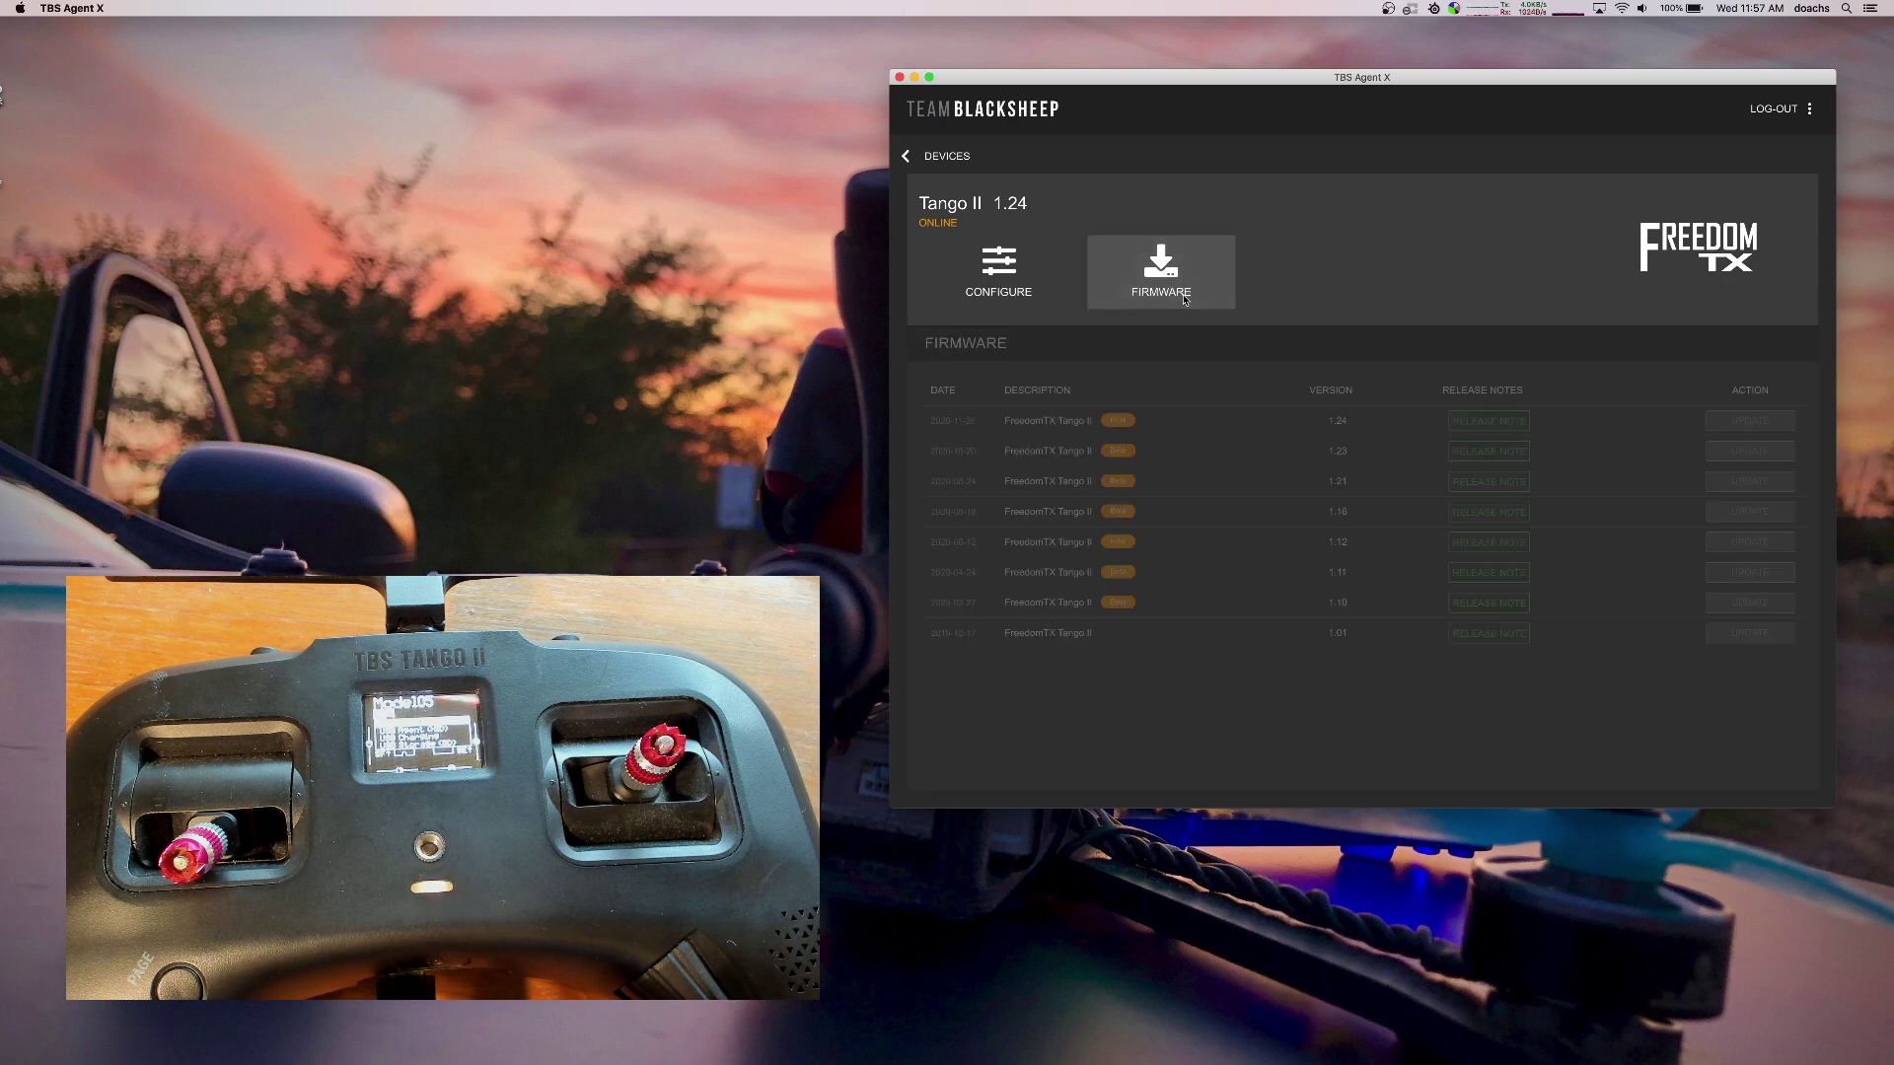
click(1277, 316)
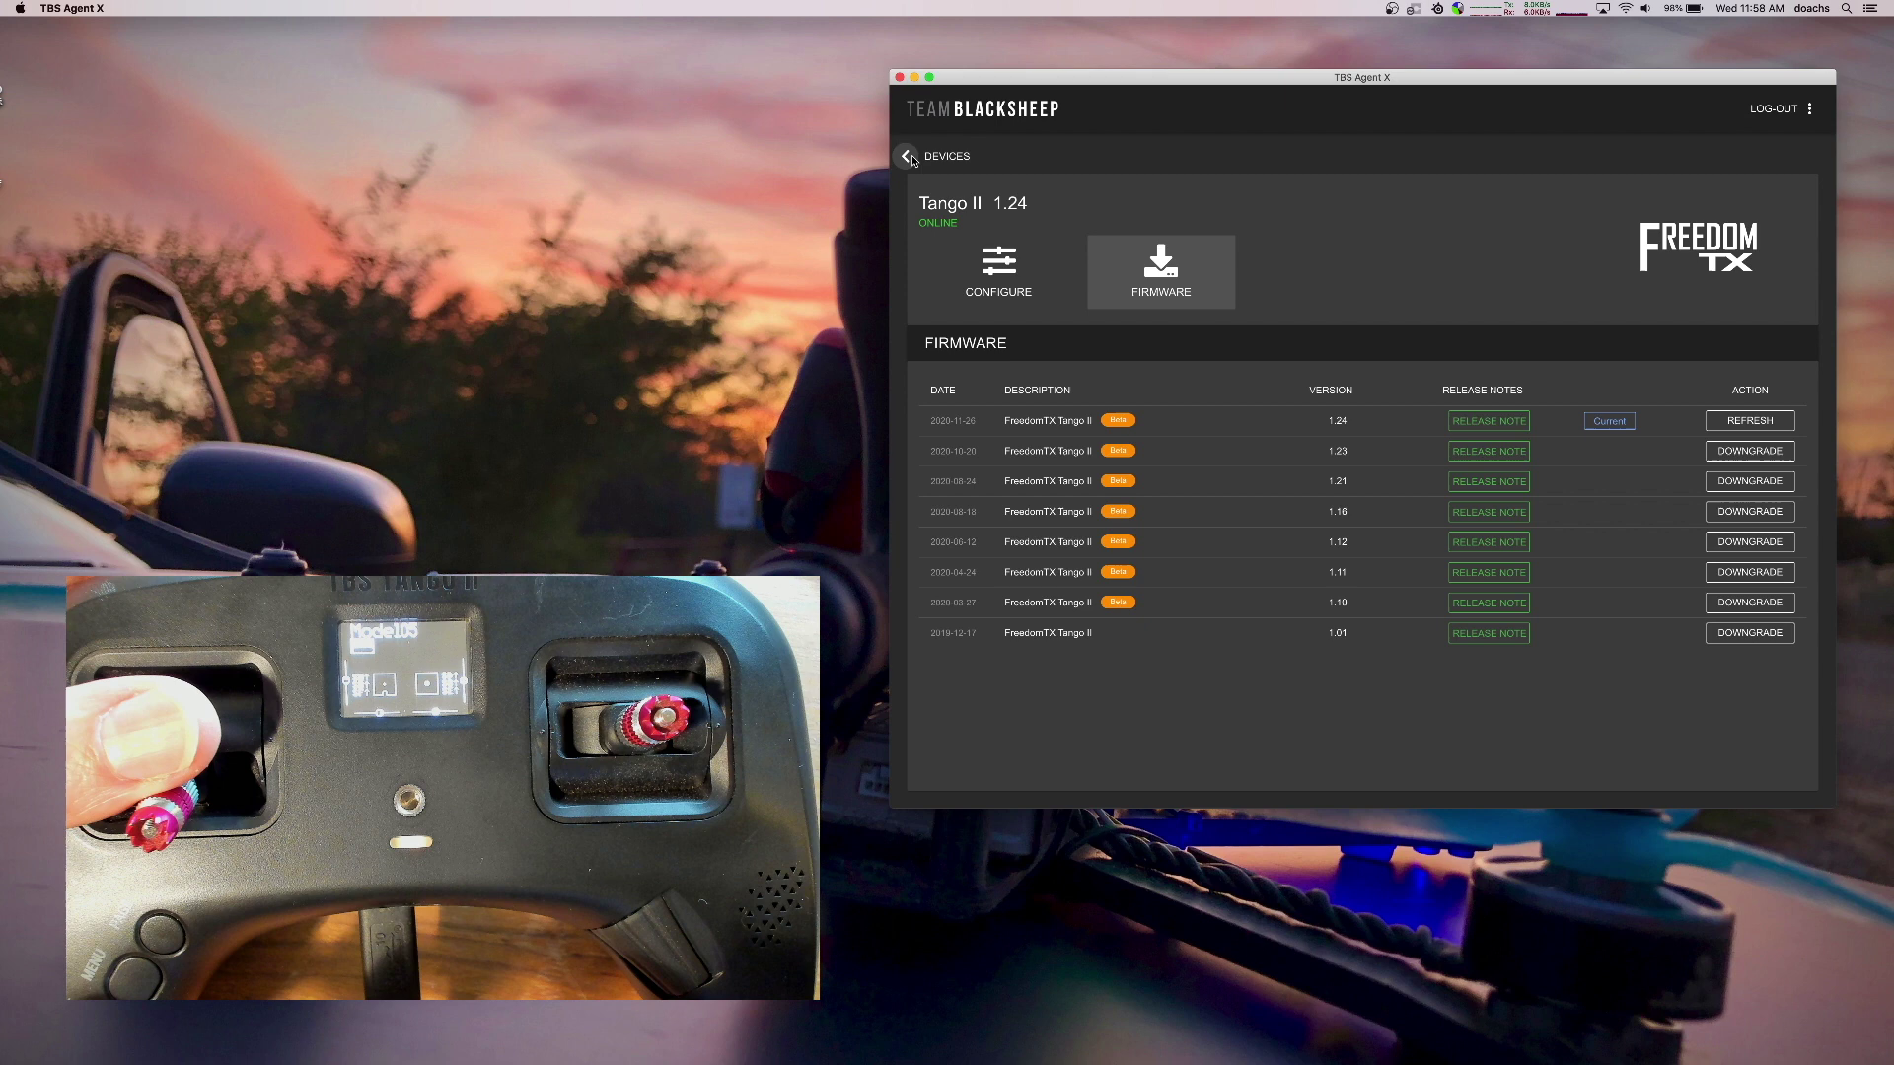
Flash Crossfire 4.10 onto the Tango II XF from its firmware list, replacing 4.05
click(906, 156)
click(1292, 296)
click(1161, 272)
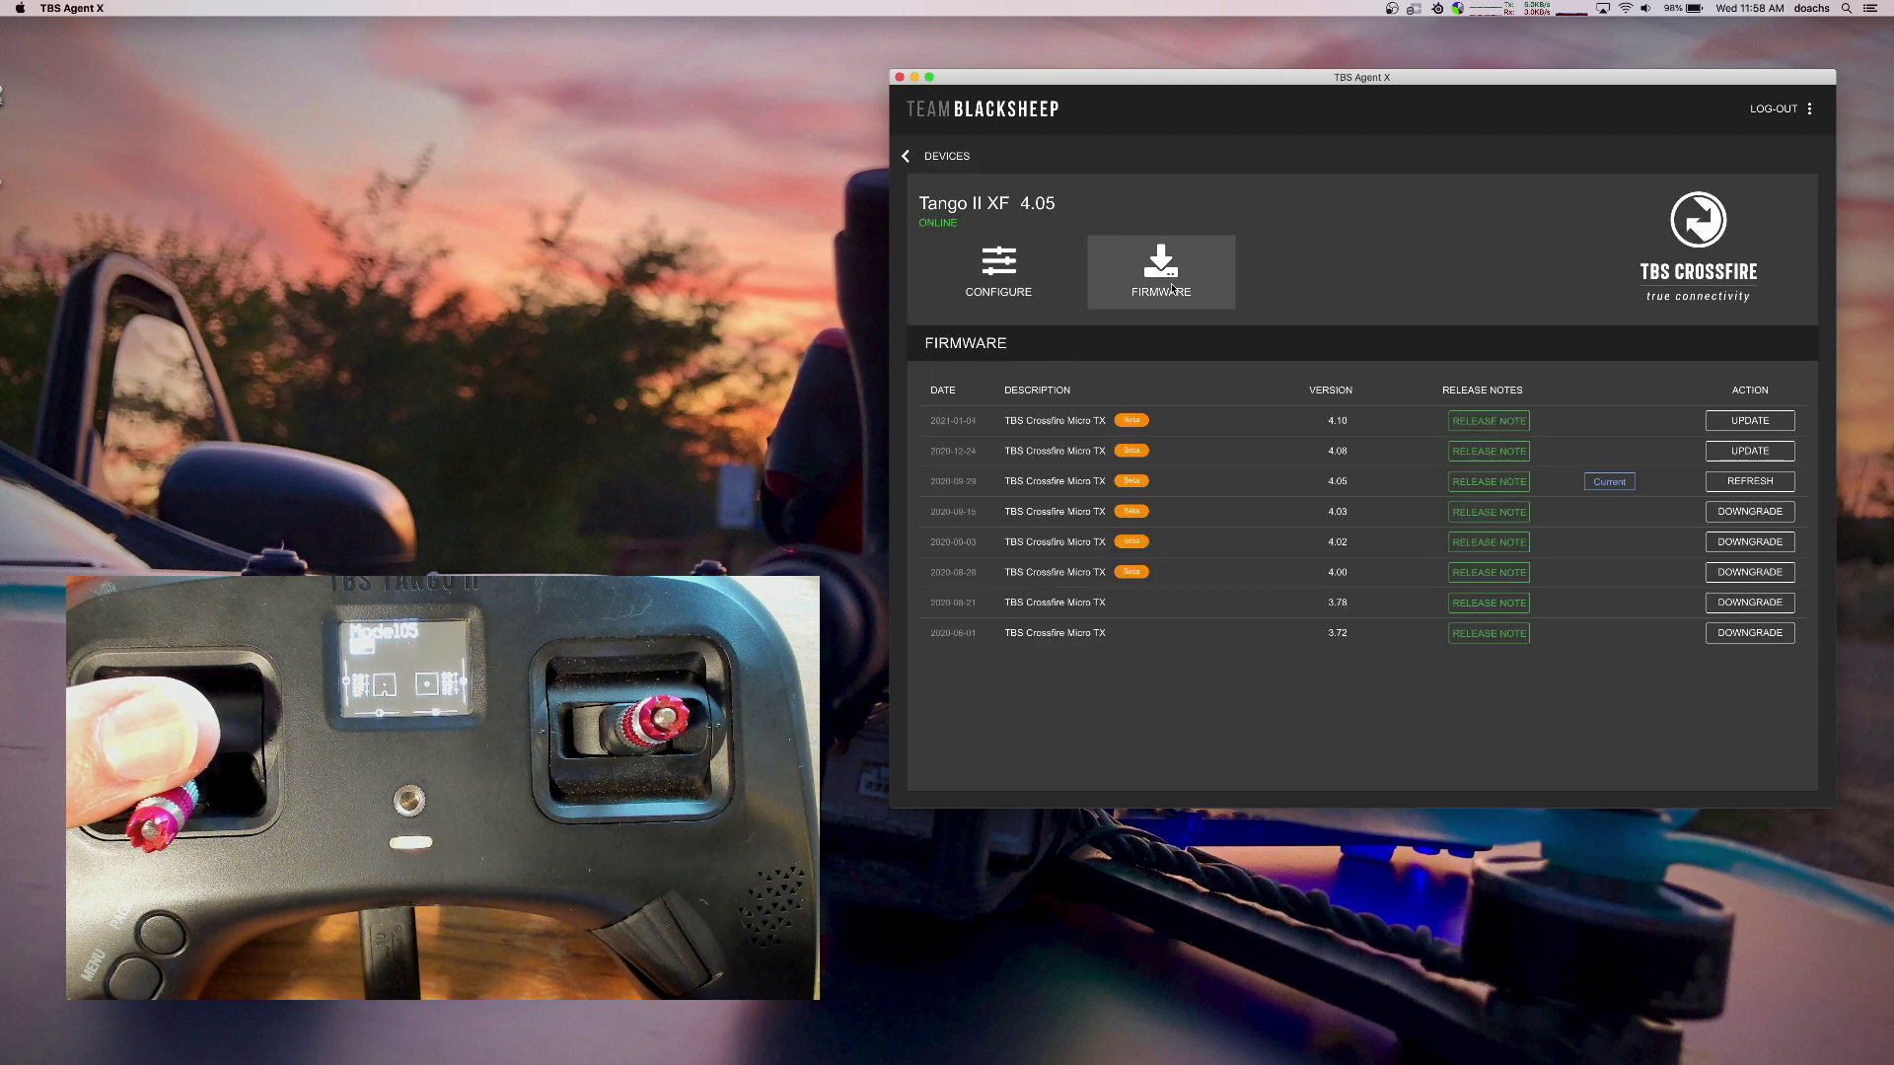
click(1717, 420)
click(1371, 750)
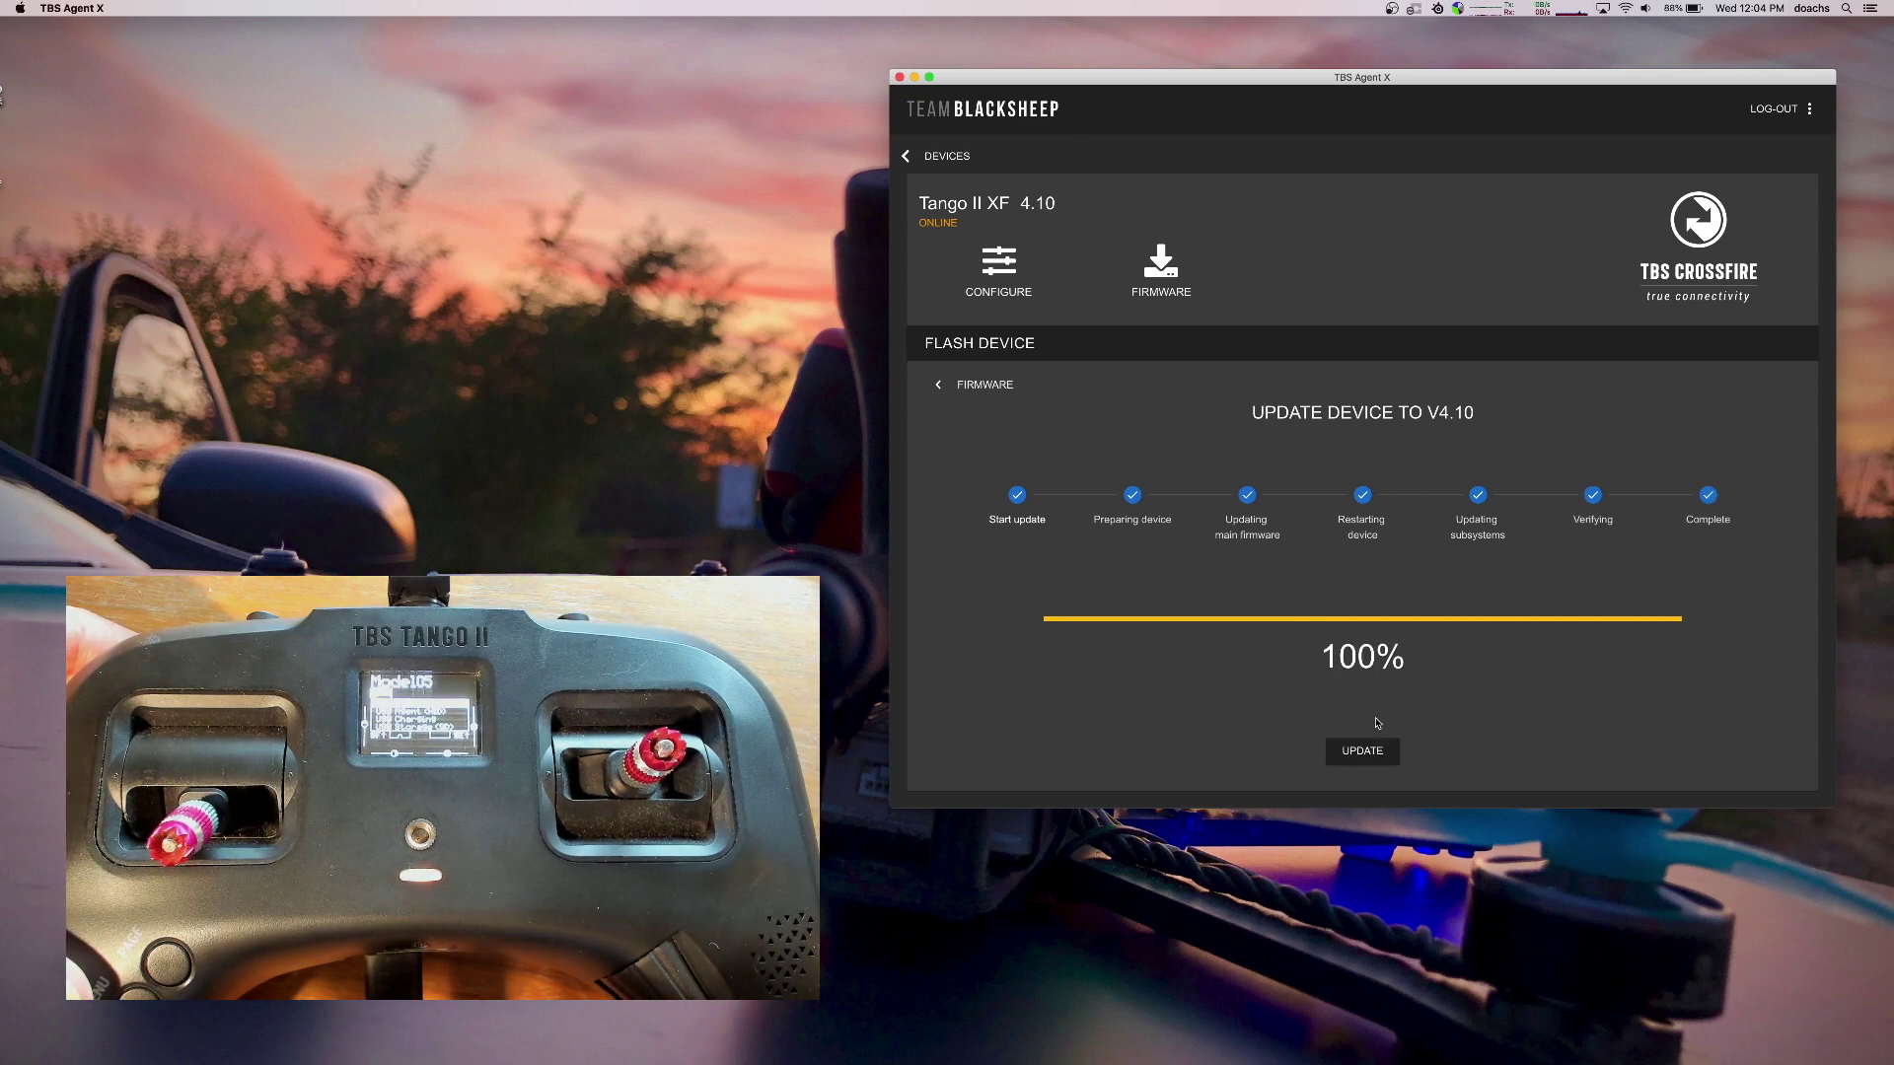
click(1161, 271)
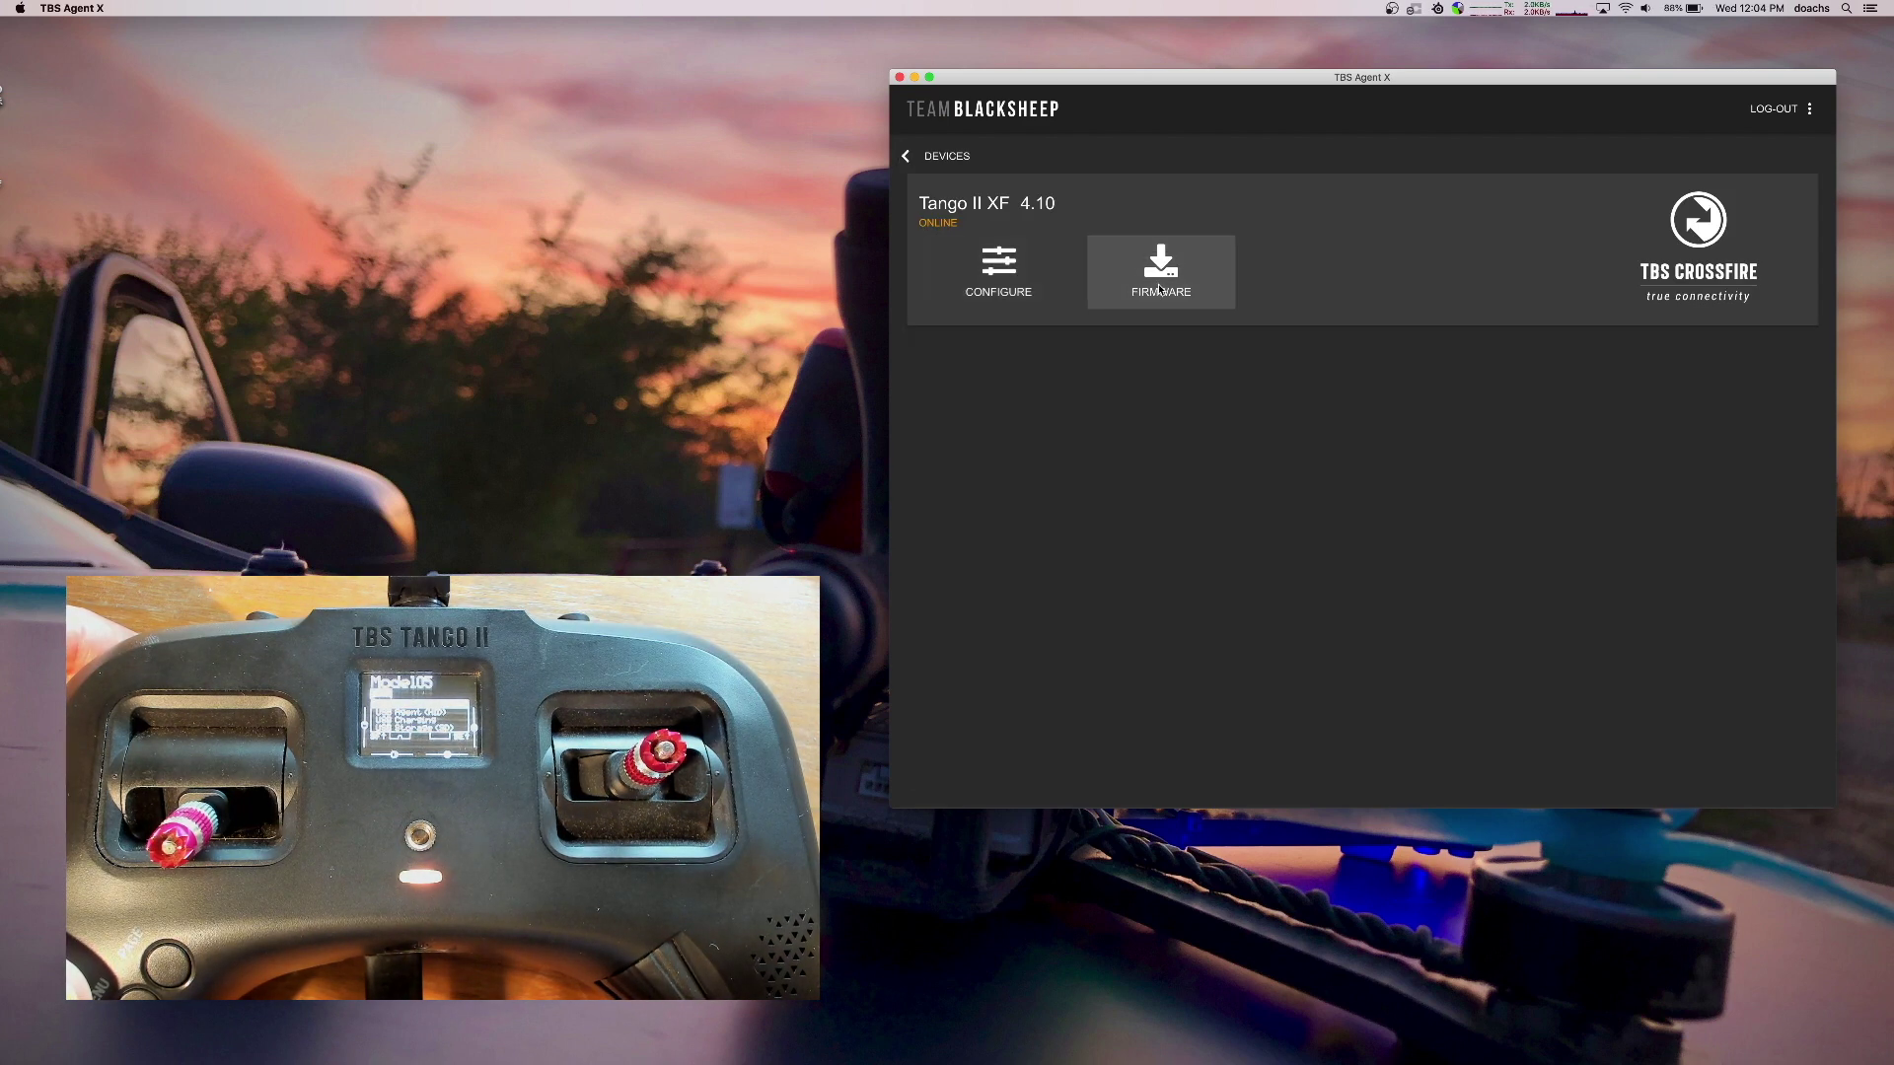